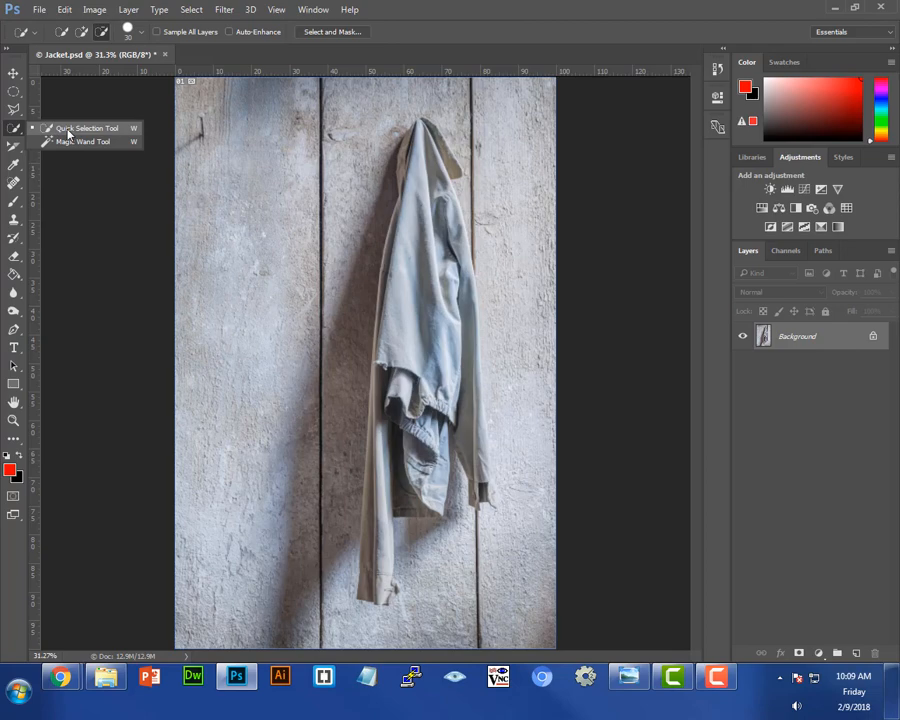
Activate the Quick Selection tool and review its brush settings, keeping the 30 px size and 100% hardness
{"action": "left_click", "coordinate": [68, 130]}
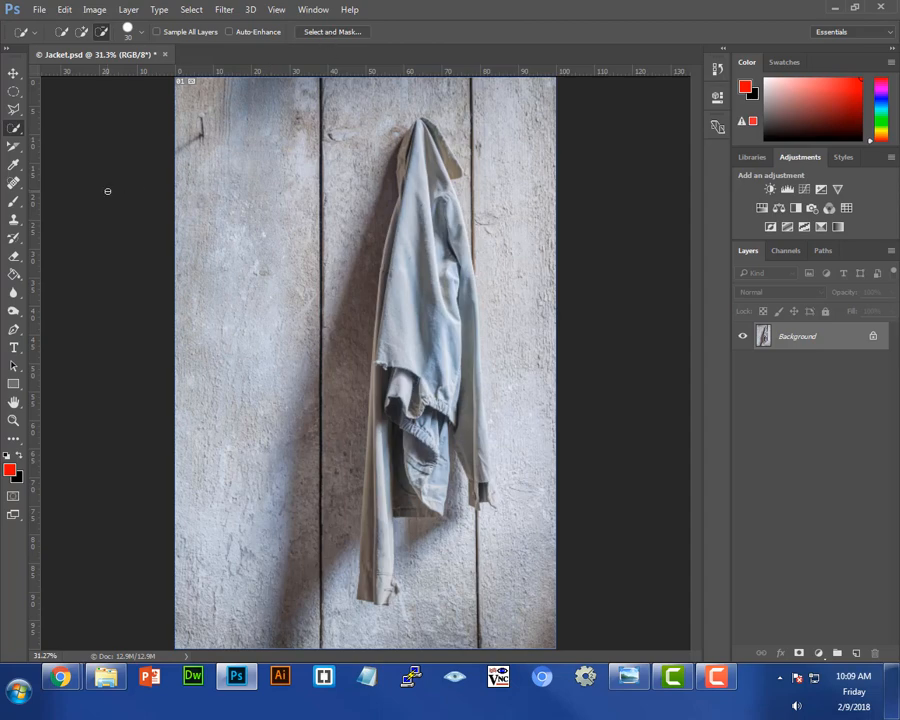
{"action": "right_click", "coordinate": [16, 130]}
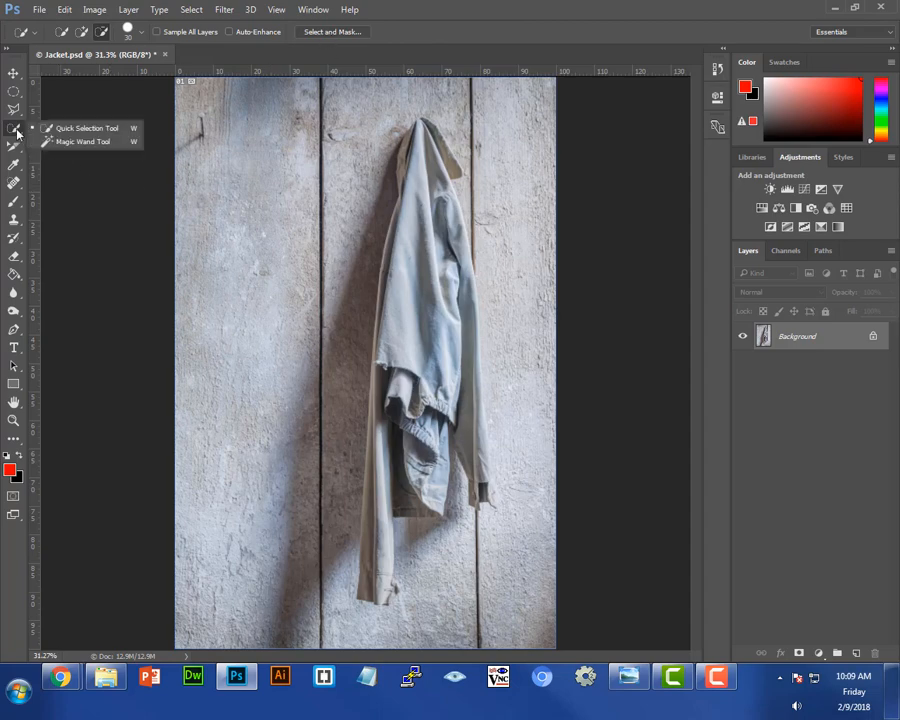
{"action": "left_click", "coordinate": [91, 130]}
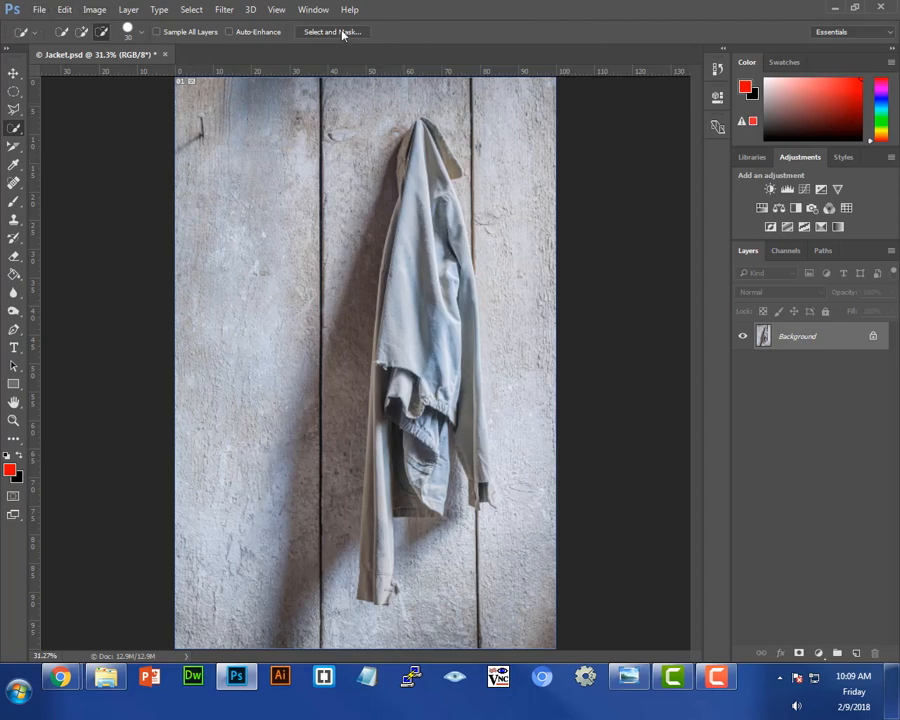
{"action": "left_click", "coordinate": [141, 35]}
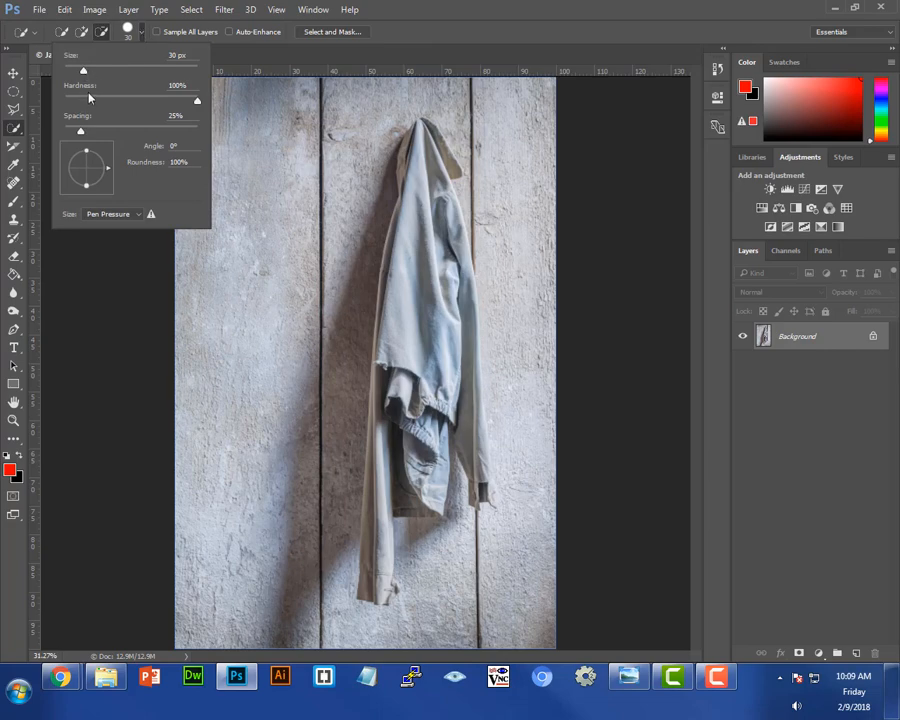
{"action": "left_click", "coordinate": [198, 102]}
{"action": "key", "text": "Return"}
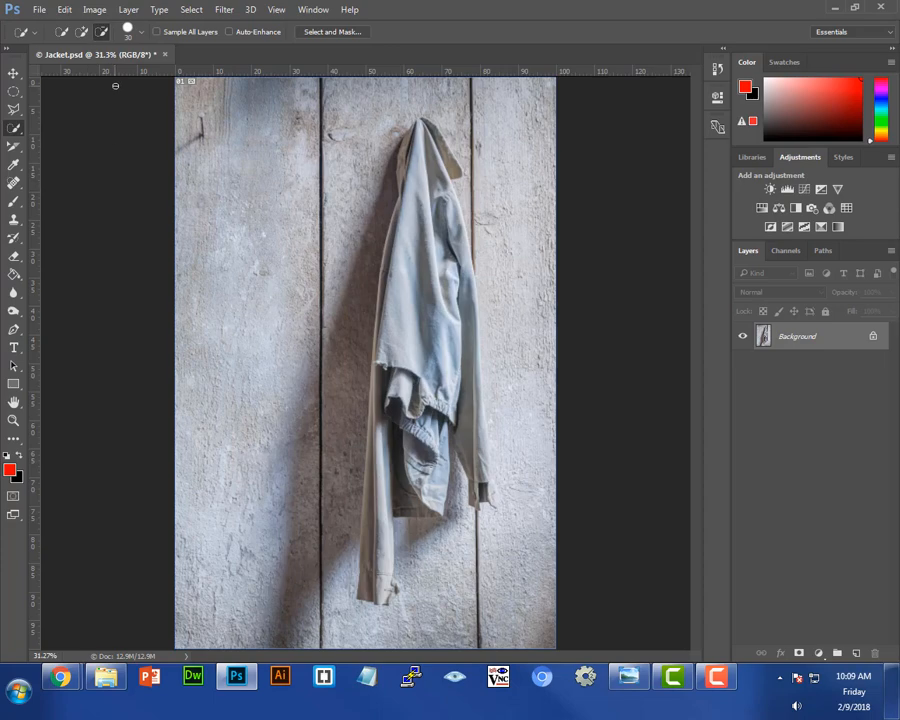
Make a new quick selection of the hanging jacket, covering the body, collar, both sleeves and the lower folds
{"action": "left_click", "coordinate": [62, 34]}
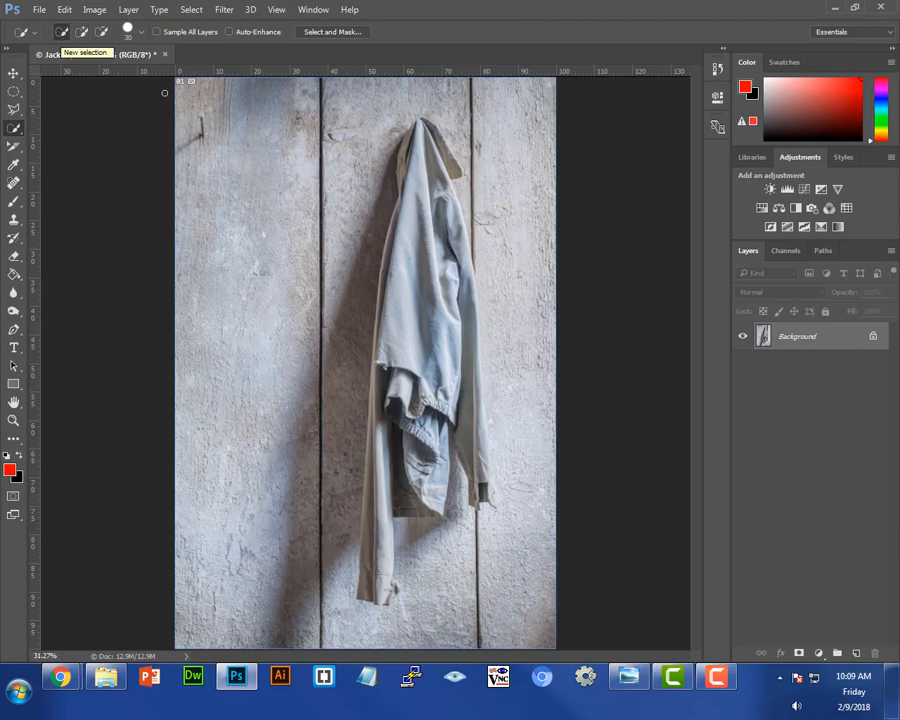
{"action": "mouse_move", "coordinate": [423, 128]}
{"action": "left_mouse_down"}
{"action": "mouse_move", "coordinate": [396, 373]}
{"action": "mouse_move", "coordinate": [375, 482]}
{"action": "mouse_move", "coordinate": [380, 590]}
{"action": "left_mouse_up"}
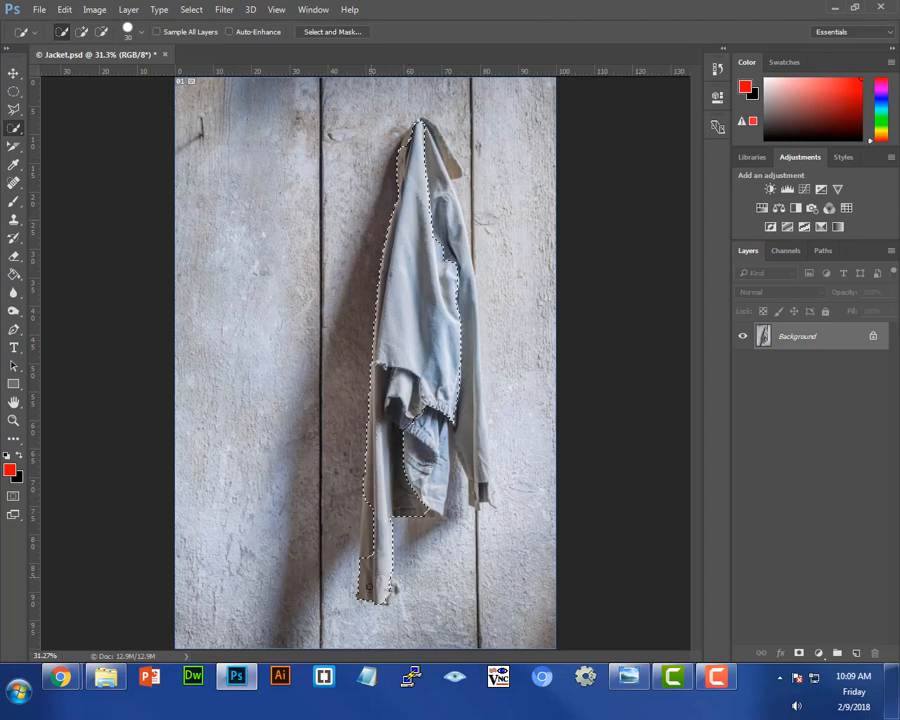
{"action": "left_click_drag", "start_coordinate": [372, 506], "coordinate": [375, 500]}
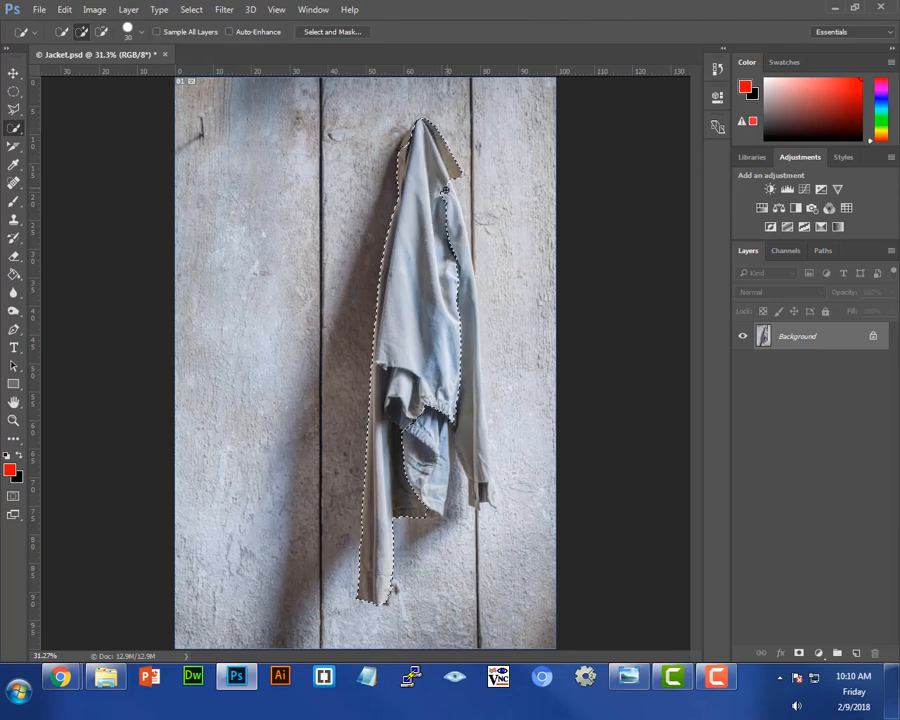
{"action": "mouse_move", "coordinate": [442, 188]}
{"action": "left_mouse_down"}
{"action": "mouse_move", "coordinate": [462, 283]}
{"action": "mouse_move", "coordinate": [457, 404]}
{"action": "mouse_move", "coordinate": [480, 489]}
{"action": "left_mouse_up"}
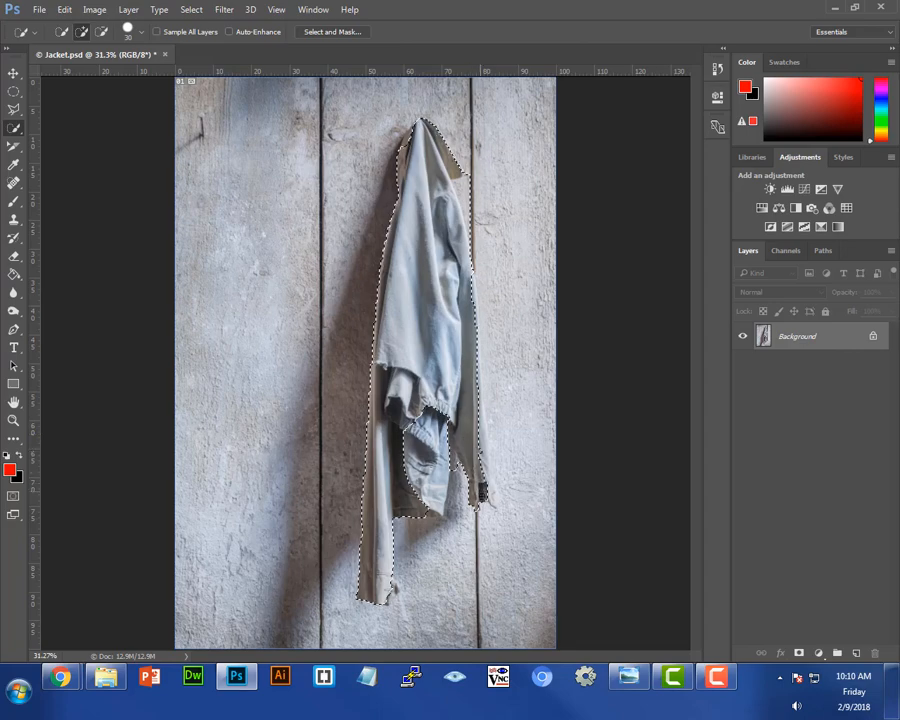
{"action": "left_click", "coordinate": [488, 489]}
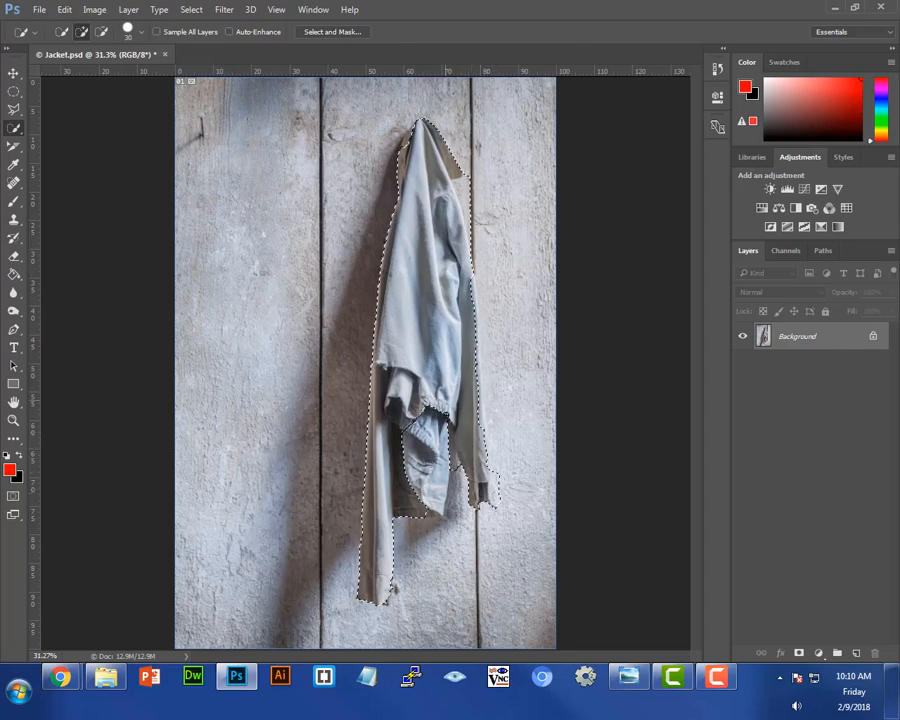
{"action": "left_click_drag", "start_coordinate": [426, 441], "coordinate": [431, 460]}
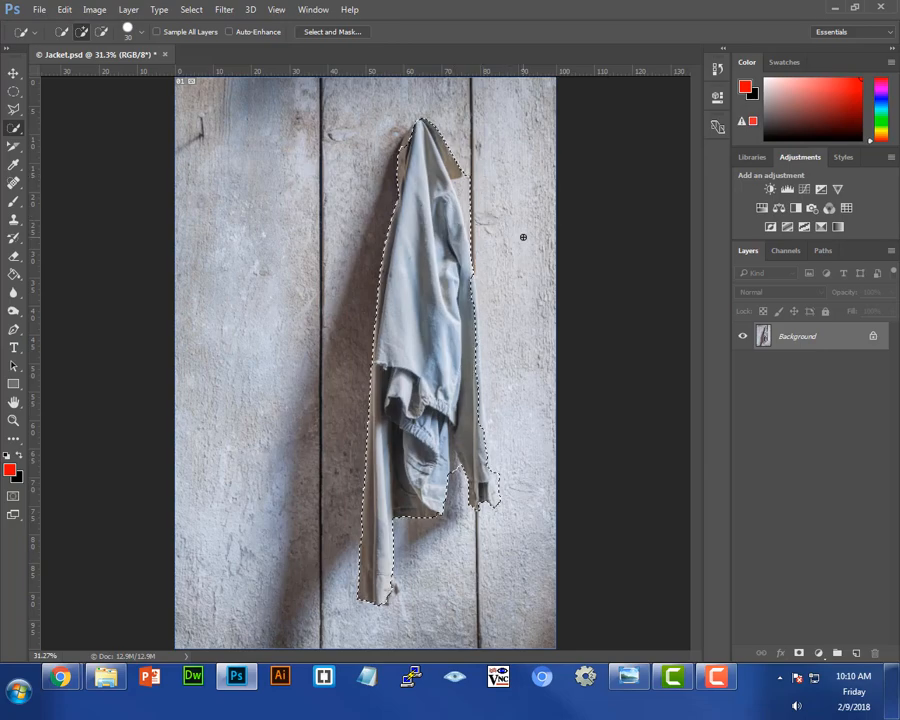
Subtract the strip of wall beside the jacket's right shoulder, below the collar, from the quick selection
{"action": "key", "text": "ctrl+plus"}
{"action": "key", "text": "ctrl+plus"}
{"action": "key", "text": "ctrl+plus"}
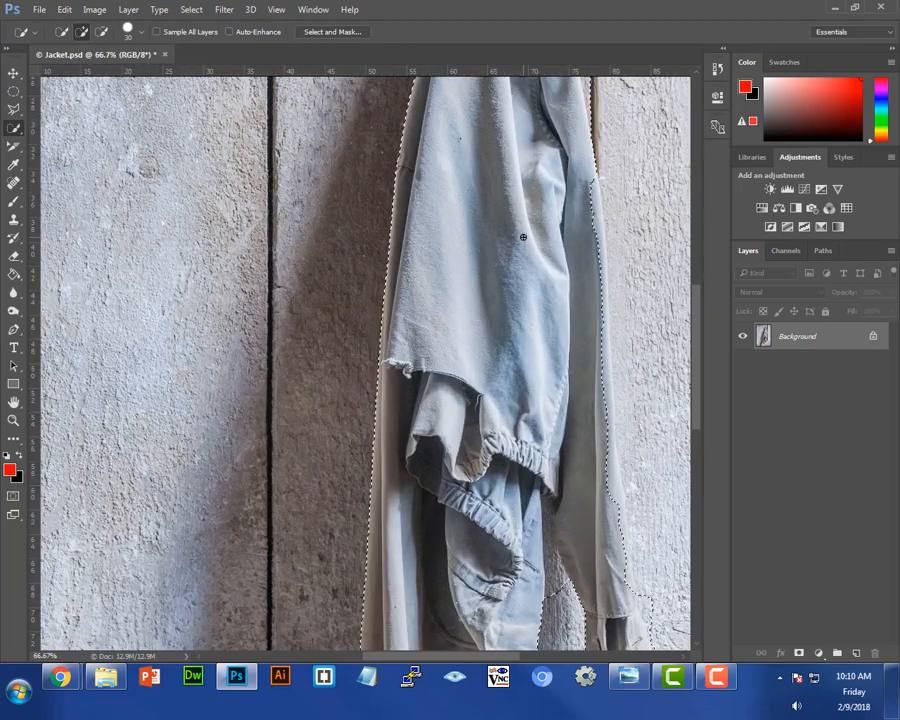
{"action": "left_click_drag", "start_coordinate": [697, 342], "coordinate": [683, 257]}
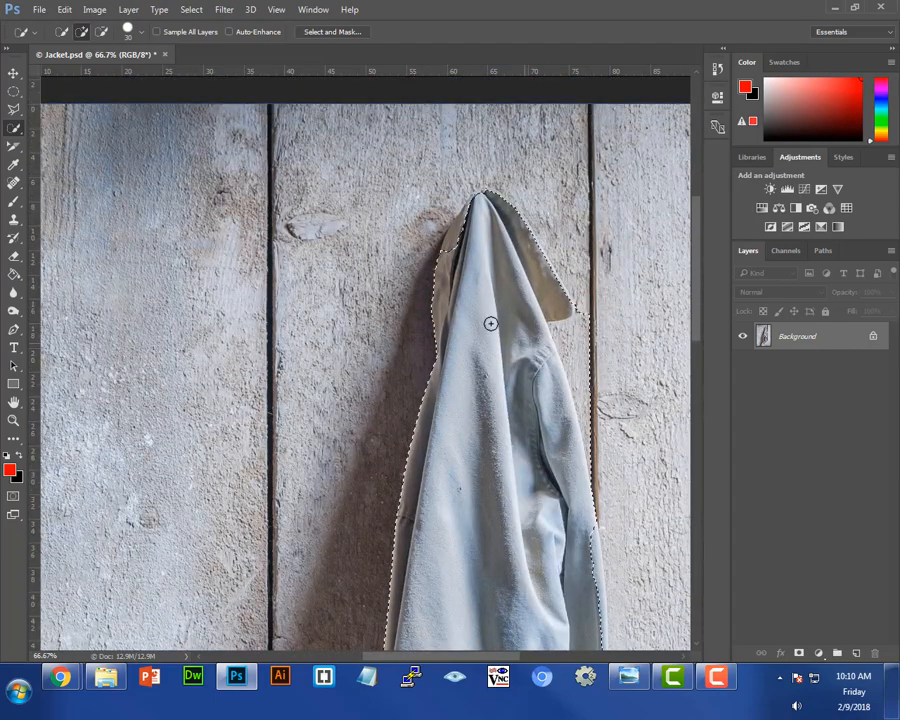
{"action": "left_click", "coordinate": [101, 31]}
{"action": "mouse_move", "coordinate": [585, 311]}
{"action": "left_mouse_down"}
{"action": "mouse_move", "coordinate": [569, 325]}
{"action": "mouse_move", "coordinate": [597, 436]}
{"action": "left_mouse_up"}
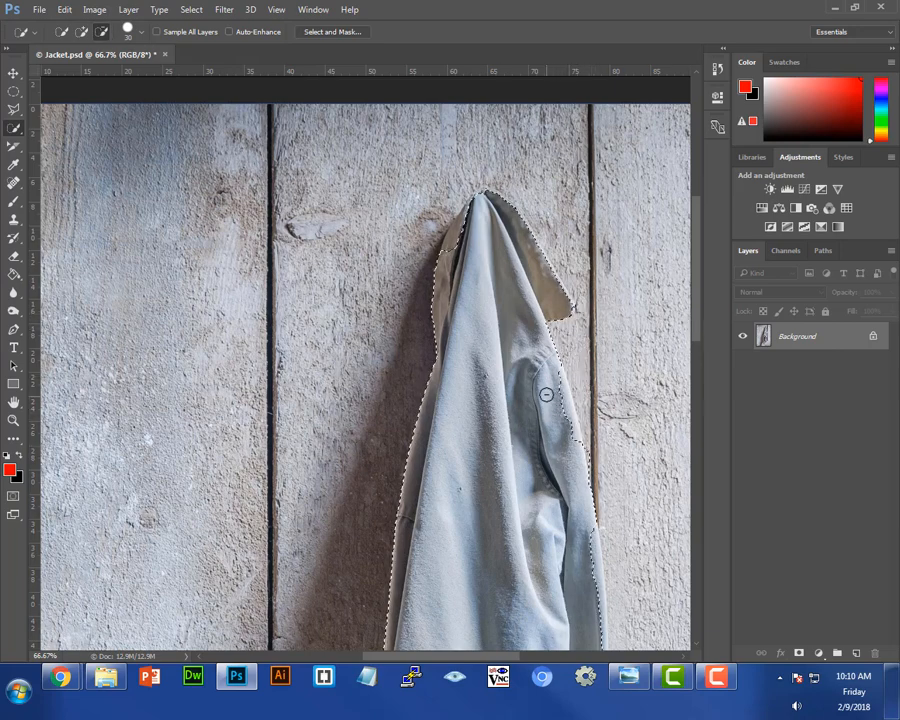
Add the missed outer edge of the jacket's right sleeve down to the cuff to the quick selection
{"action": "left_click_drag", "start_coordinate": [696, 284], "coordinate": [699, 382]}
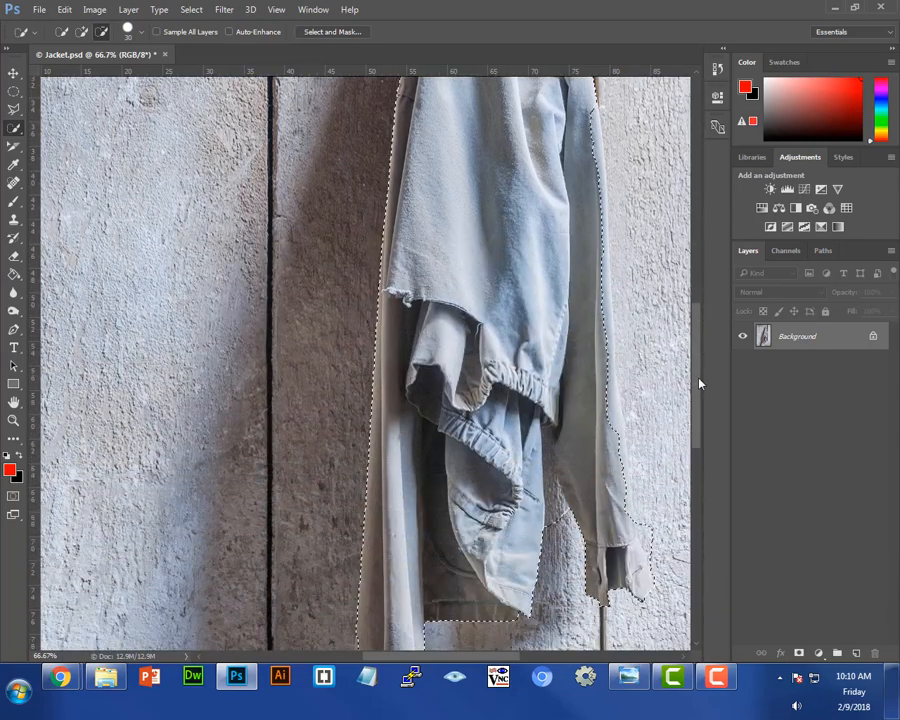
{"action": "left_click", "coordinate": [82, 32]}
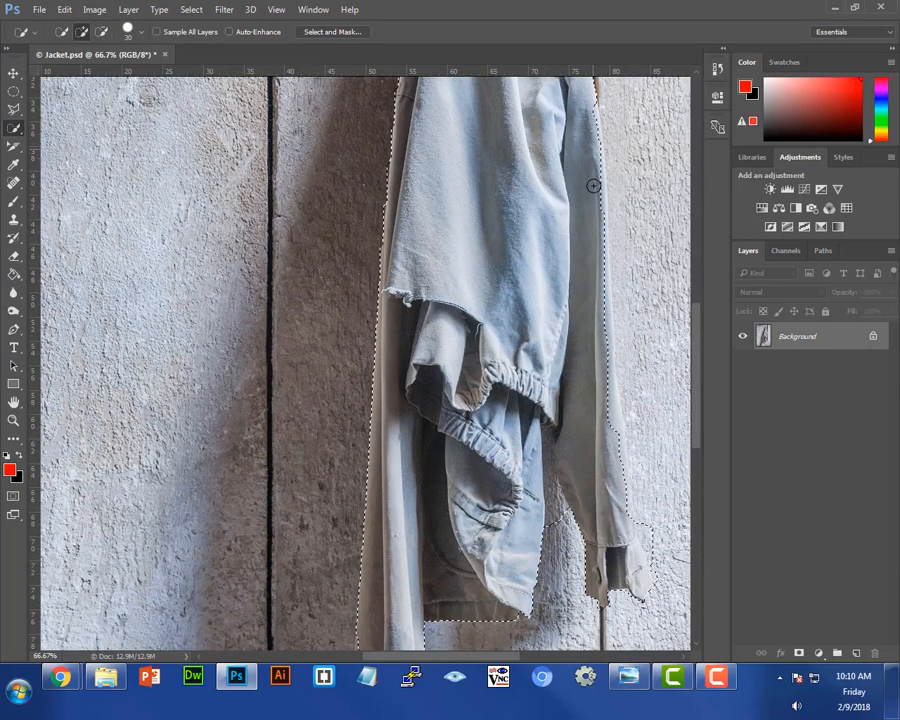
{"action": "mouse_move", "coordinate": [593, 186]}
{"action": "left_mouse_down"}
{"action": "mouse_move", "coordinate": [602, 379]}
{"action": "mouse_move", "coordinate": [631, 519]}
{"action": "mouse_move", "coordinate": [613, 505]}
{"action": "mouse_move", "coordinate": [639, 482]}
{"action": "left_mouse_up"}
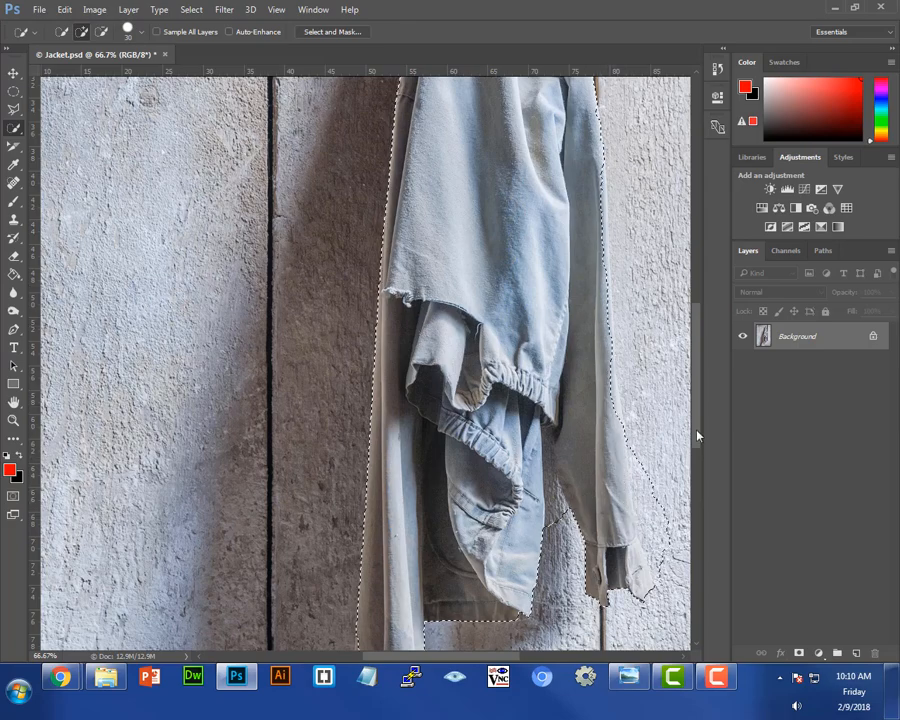
Open the jacket selection in Select and Mask and use the Overlay view mode
{"action": "left_click_drag", "start_coordinate": [698, 436], "coordinate": [701, 458]}
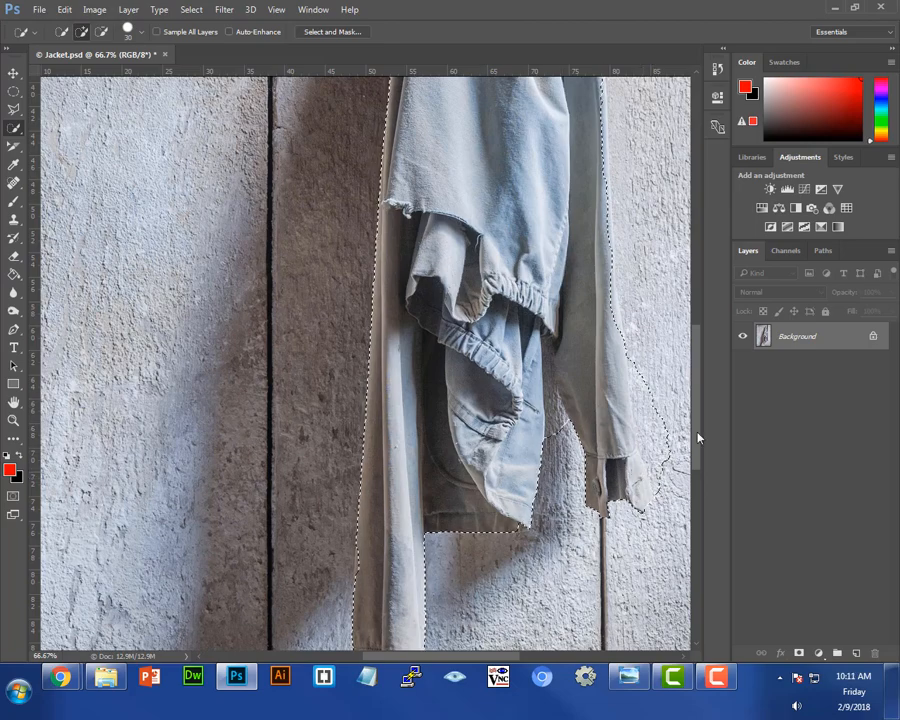
{"action": "left_click_drag", "start_coordinate": [698, 436], "coordinate": [697, 314]}
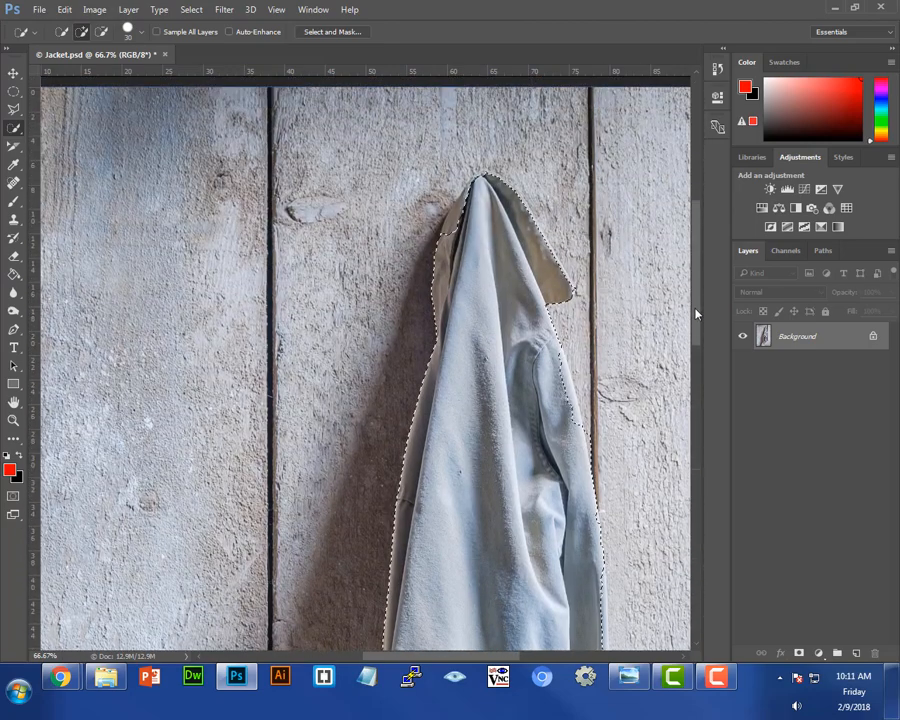
{"action": "left_click", "coordinate": [326, 36]}
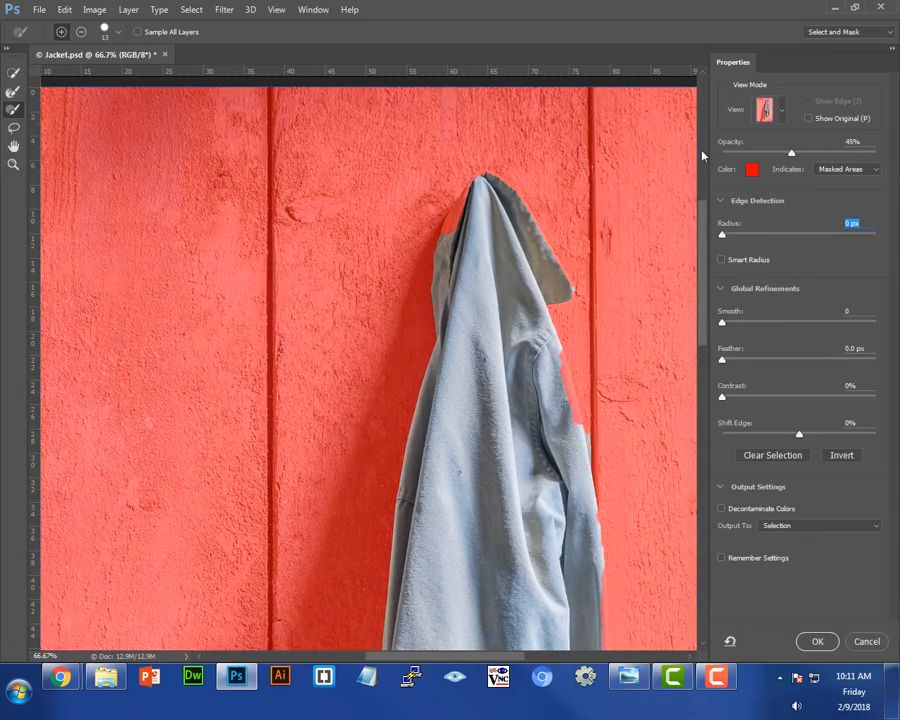
{"action": "scroll", "coordinate": [684, 274], "scroll_direction": "down", "scroll_amount": 10}
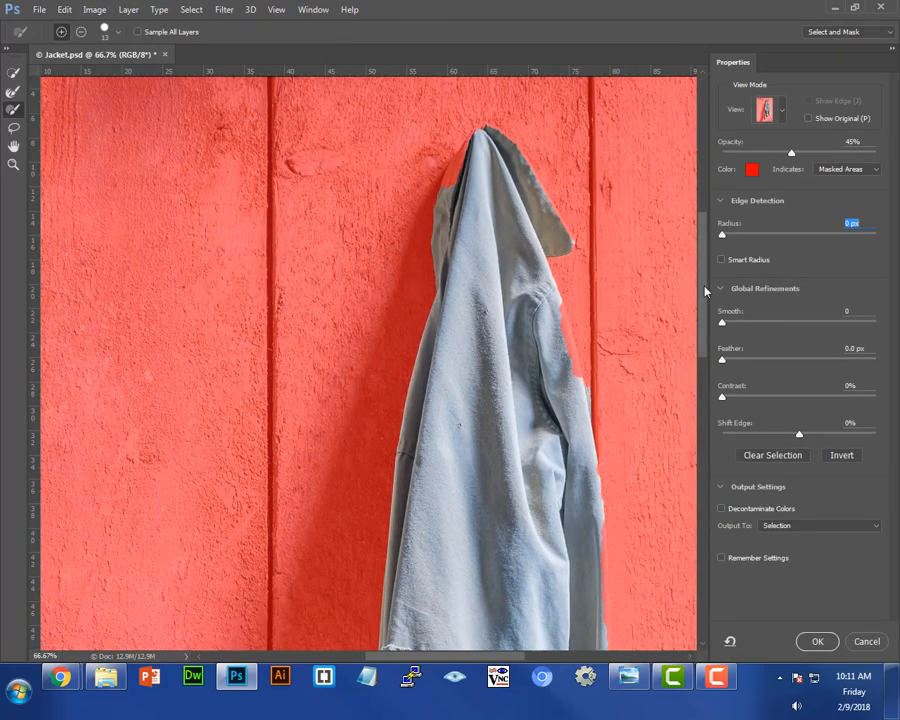
{"action": "scroll", "coordinate": [738, 468], "scroll_direction": "up", "scroll_amount": 10}
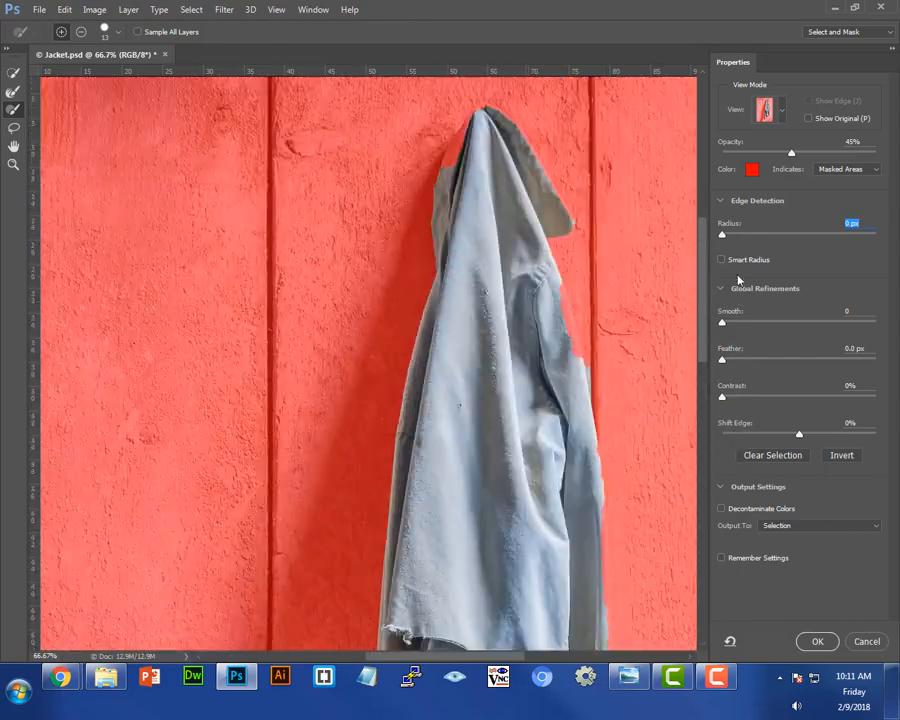
{"action": "scroll", "coordinate": [738, 273], "scroll_direction": "down", "scroll_amount": 2}
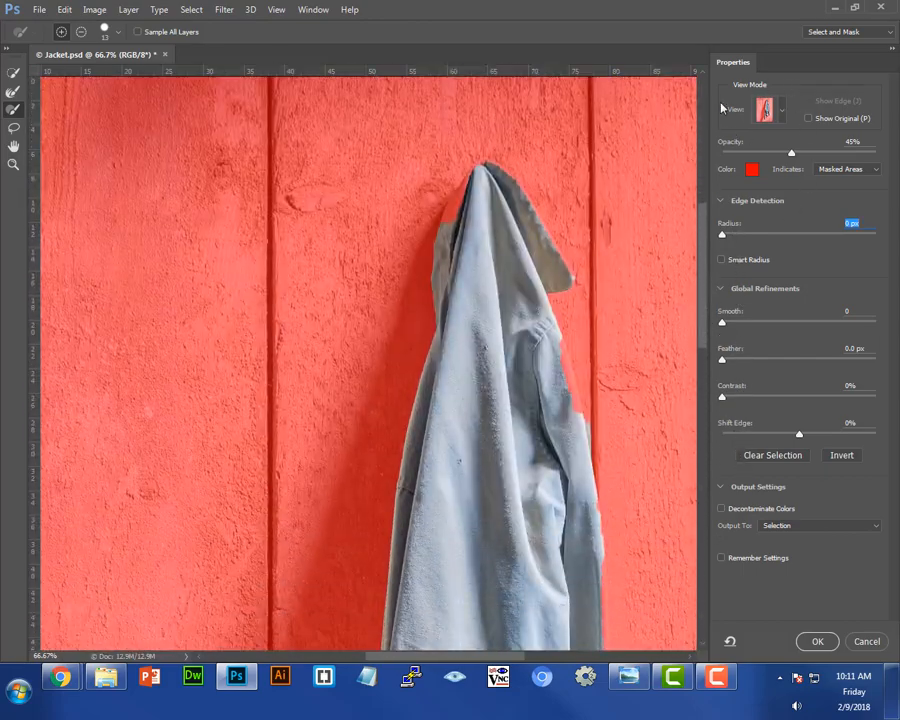
{"action": "left_click", "coordinate": [783, 113]}
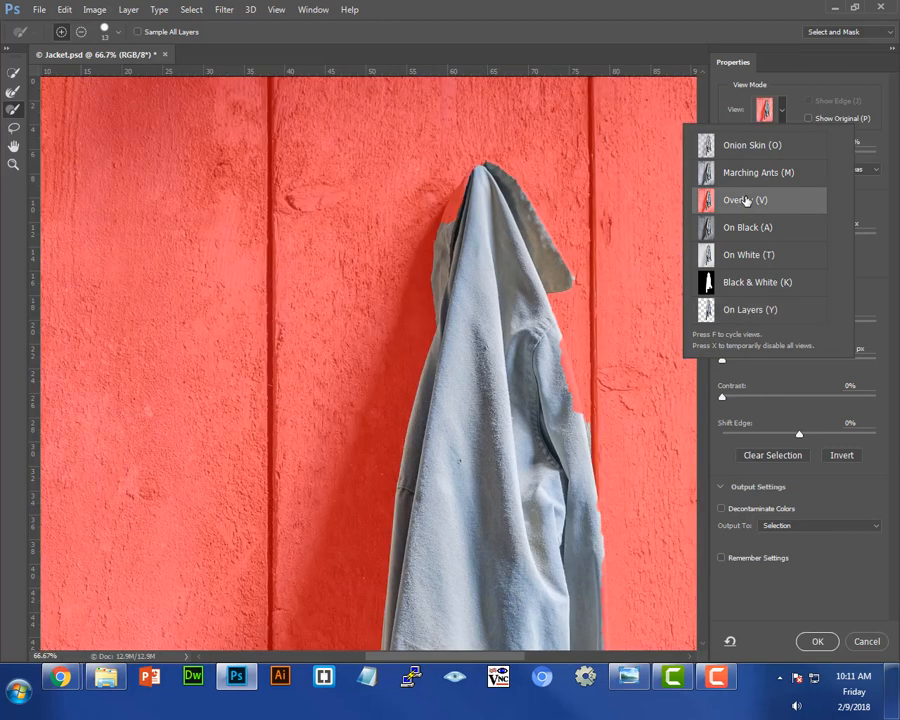
{"action": "left_click", "coordinate": [750, 200]}
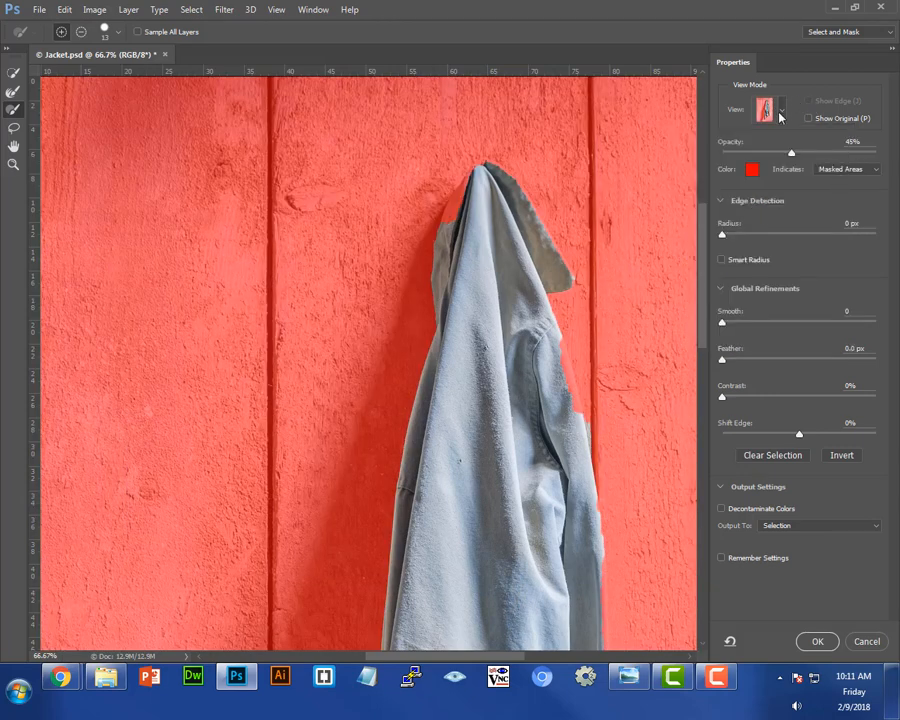
Preview the red overlay at 100% opacity and reduce it to 46% so the wall shows through
{"action": "left_click_drag", "start_coordinate": [791, 157], "coordinate": [878, 156]}
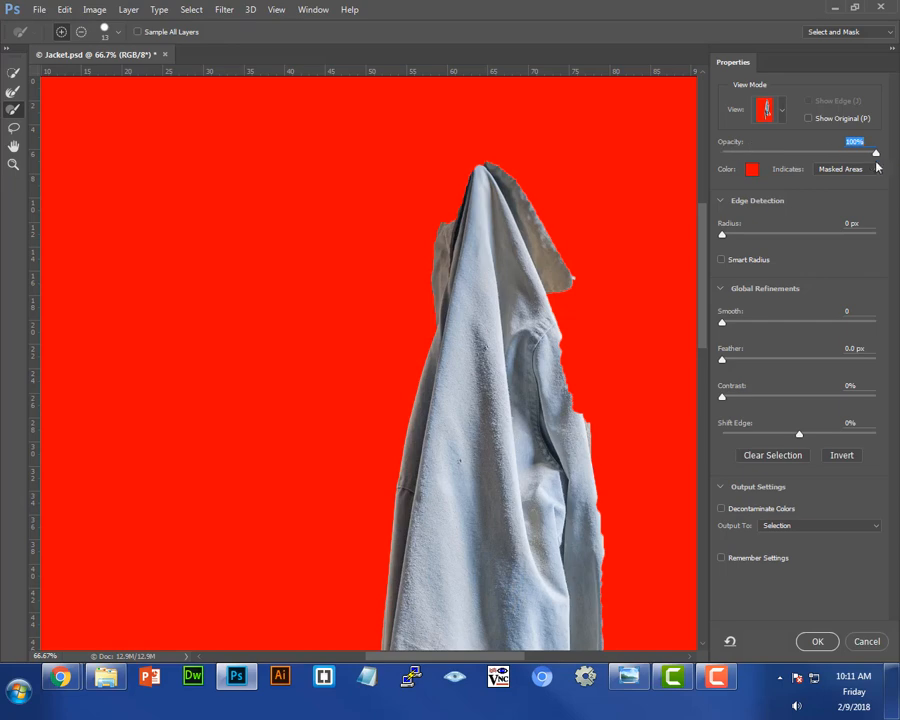
{"action": "left_click_drag", "start_coordinate": [877, 155], "coordinate": [797, 154]}
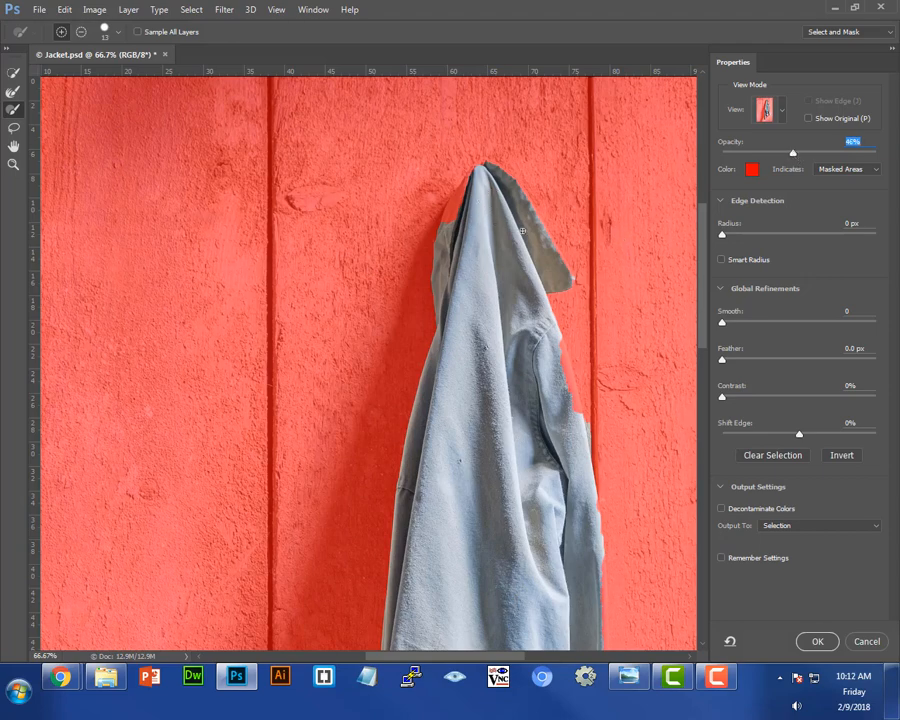
{"action": "mouse_move", "coordinate": [703, 248]}
{"action": "left_mouse_down"}
{"action": "mouse_move", "coordinate": [706, 299]}
{"action": "mouse_move", "coordinate": [705, 245]}
{"action": "left_mouse_up"}
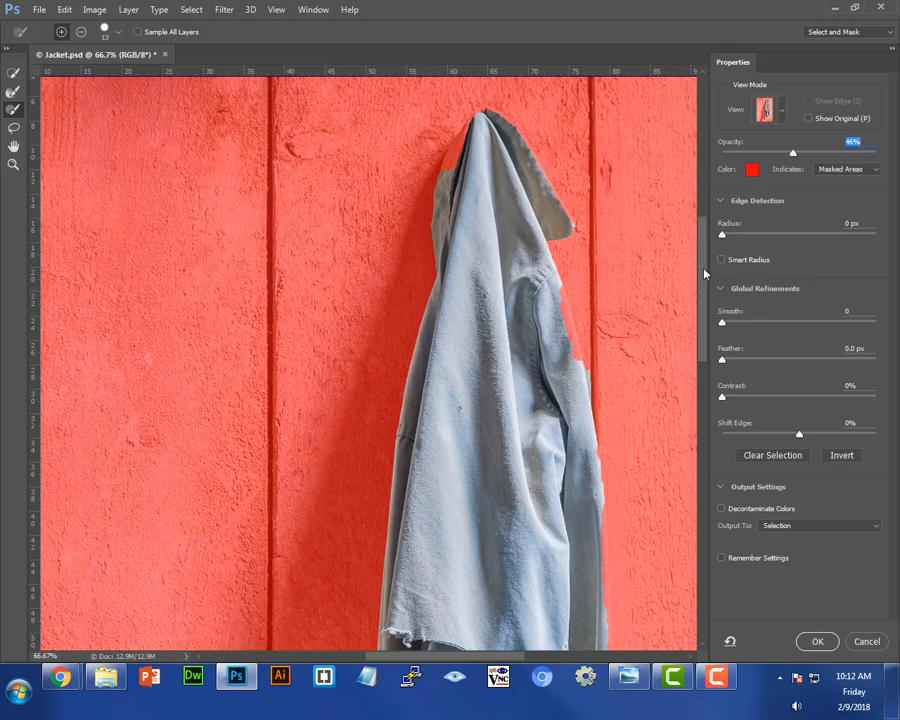
{"action": "mouse_move", "coordinate": [705, 272]}
{"action": "left_mouse_down"}
{"action": "mouse_move", "coordinate": [705, 250]}
{"action": "mouse_move", "coordinate": [707, 260]}
{"action": "left_mouse_up"}
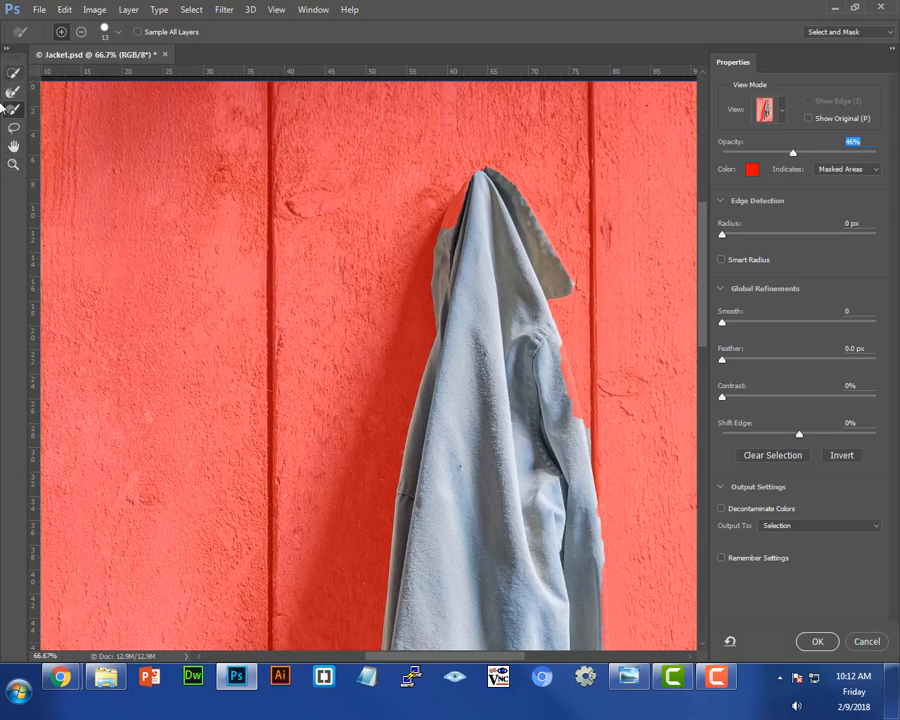
With the Brush tool in add mode, paint the masked collar edge and right shoulder edge back into the selection
{"action": "left_click", "coordinate": [14, 73]}
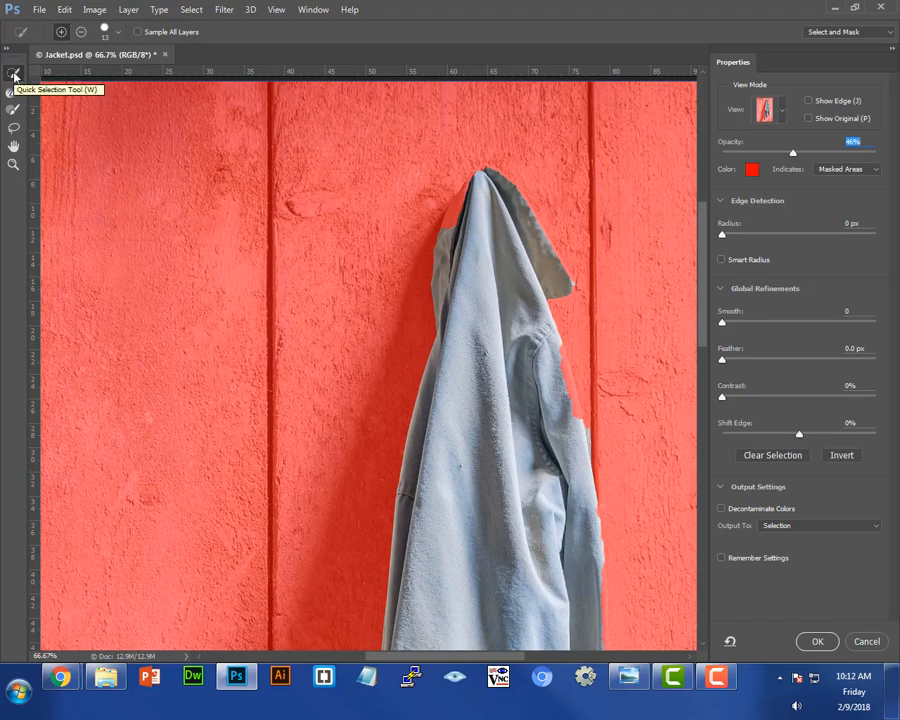
{"action": "left_click", "coordinate": [11, 92]}
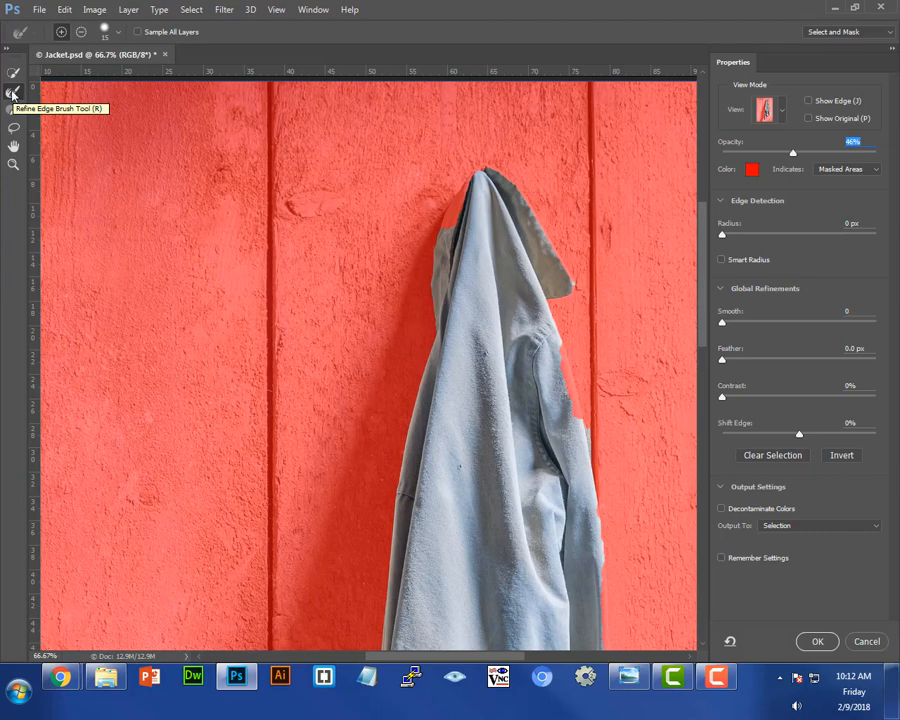
{"action": "left_click", "coordinate": [13, 112]}
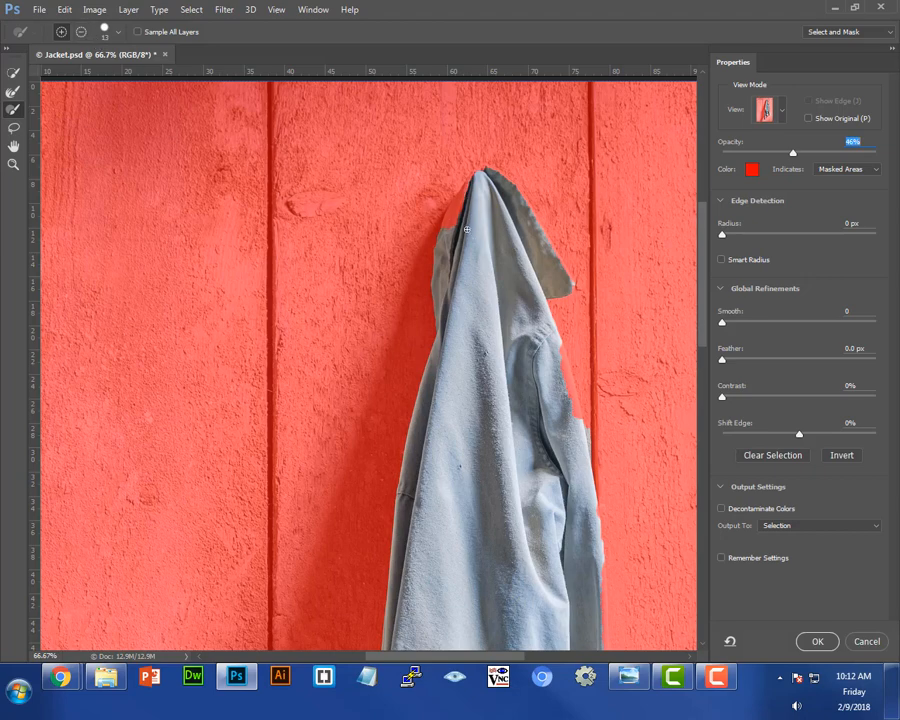
{"action": "left_click", "coordinate": [61, 33]}
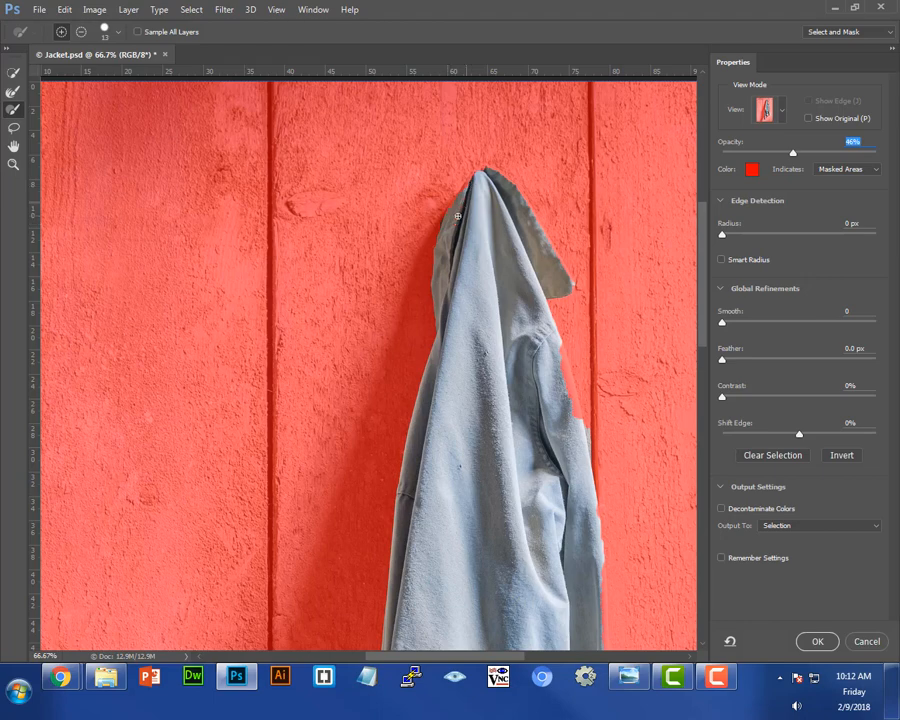
{"action": "left_click_drag", "start_coordinate": [473, 178], "coordinate": [444, 222]}
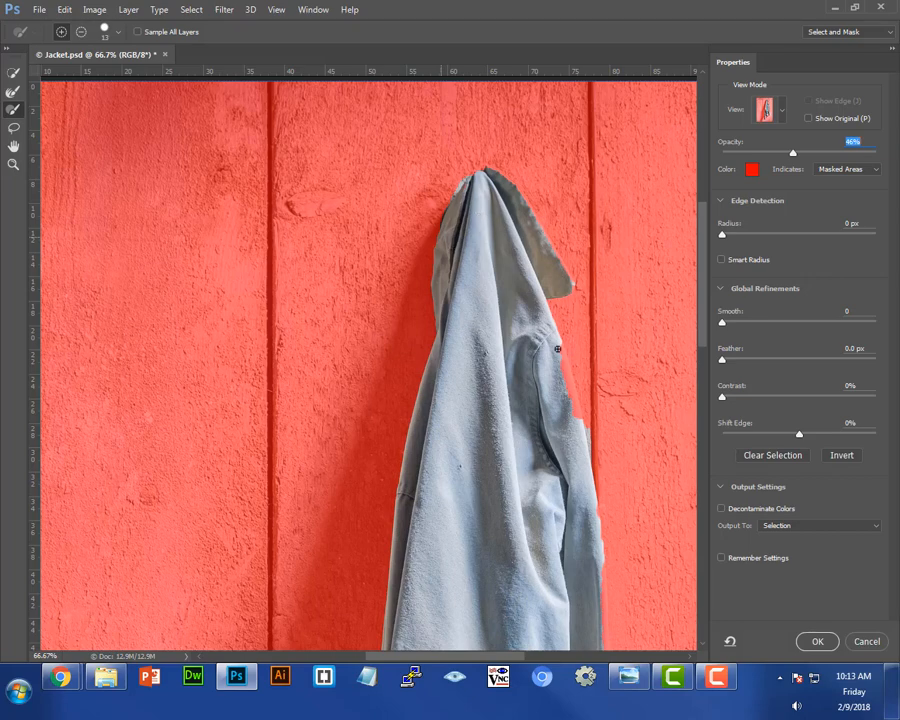
{"action": "left_click_drag", "start_coordinate": [562, 354], "coordinate": [572, 399]}
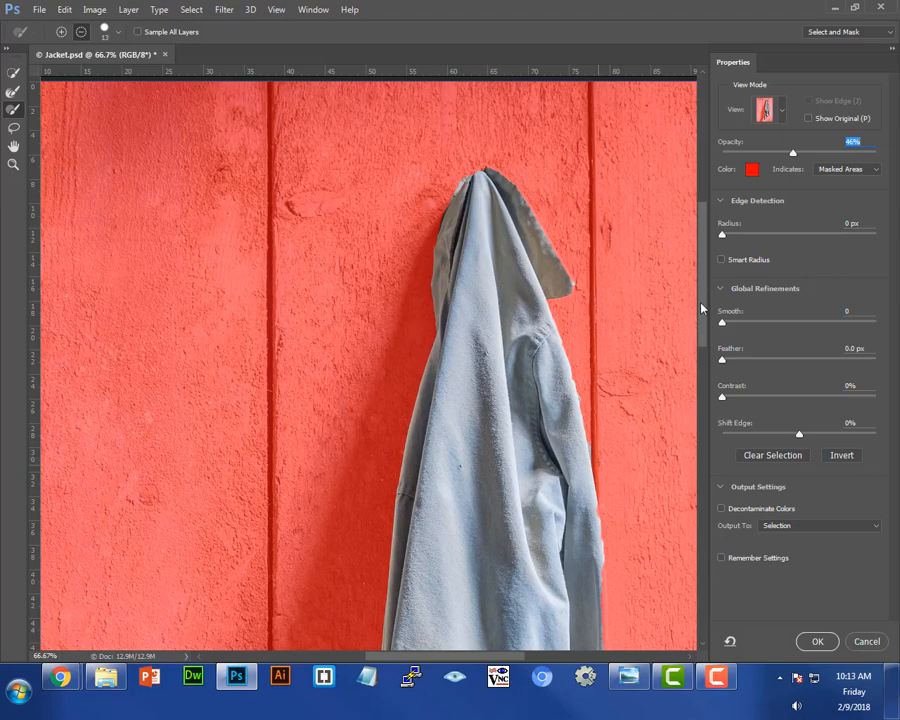
With the Brush tool in add mode, paint the masked outer edge of the jacket's right sleeve back into the selection
{"action": "scroll", "coordinate": [496, 240], "scroll_direction": "down", "scroll_amount": 10}
{"action": "scroll", "coordinate": [708, 390], "scroll_direction": "down", "scroll_amount": 3}
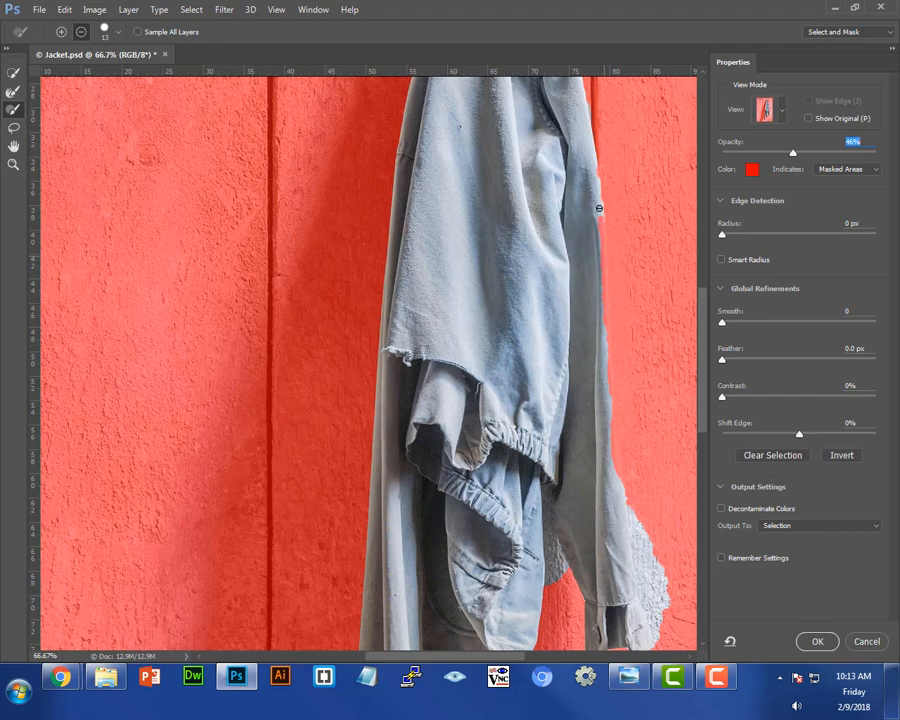
{"action": "left_click", "coordinate": [61, 32]}
{"action": "left_click_drag", "start_coordinate": [603, 273], "coordinate": [616, 488]}
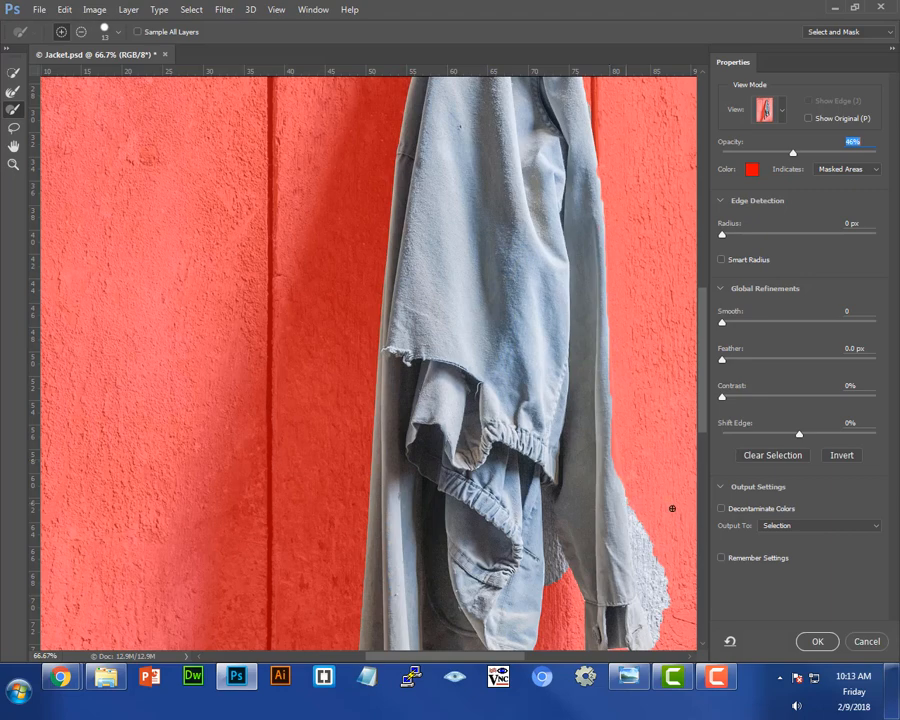
Subtract the wall beside the right sleeve's cuff and in the lower gap between sleeve and body, enlarging the brush to 30 px
{"action": "scroll", "coordinate": [702, 400], "scroll_direction": "down", "scroll_amount": 5}
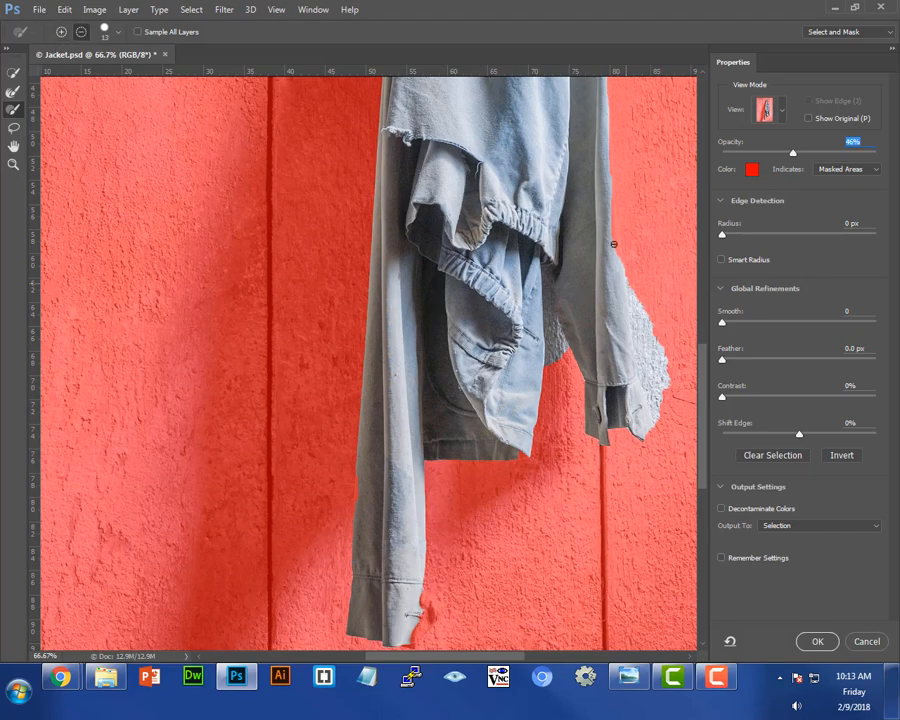
{"action": "mouse_move", "coordinate": [652, 345]}
{"action": "left_mouse_down"}
{"action": "mouse_move", "coordinate": [665, 382]}
{"action": "mouse_move", "coordinate": [659, 373]}
{"action": "left_mouse_up"}
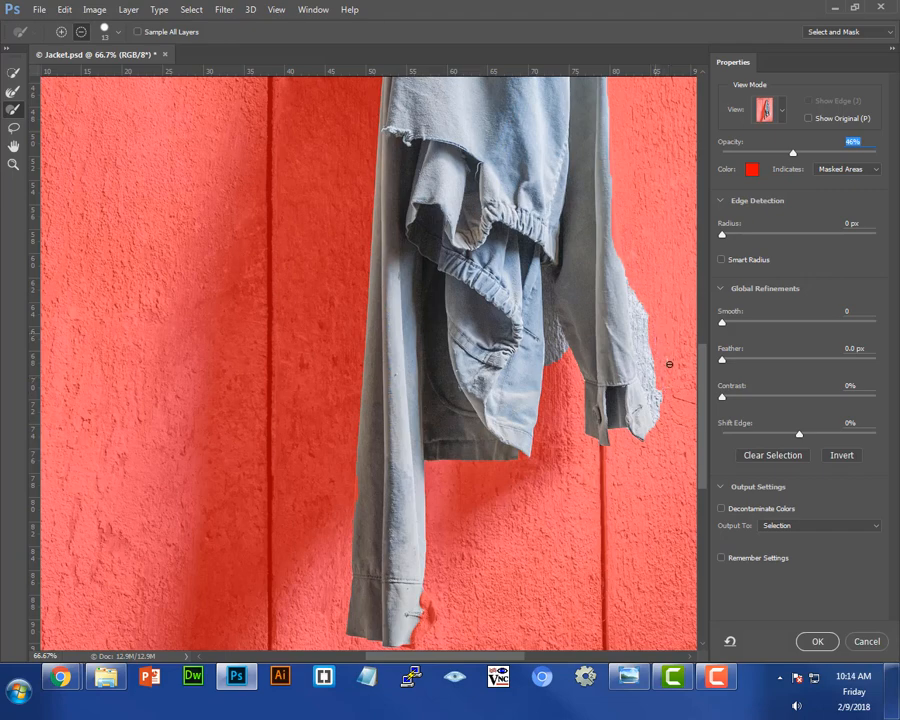
{"action": "left_click", "coordinate": [118, 33]}
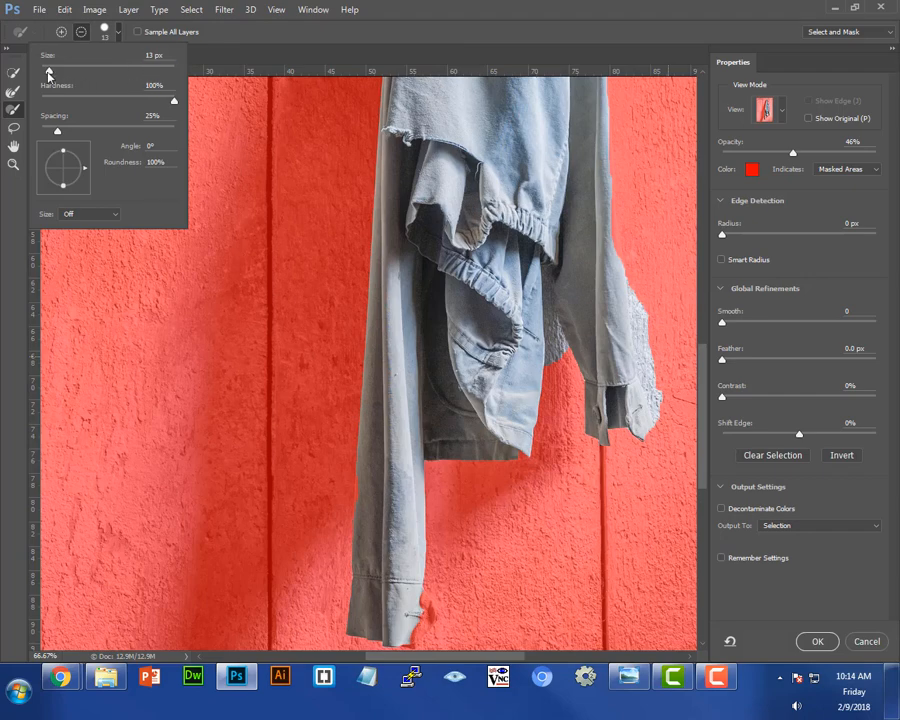
{"action": "mouse_move", "coordinate": [48, 73]}
{"action": "left_mouse_down"}
{"action": "mouse_move", "coordinate": [38, 72]}
{"action": "mouse_move", "coordinate": [61, 76]}
{"action": "left_mouse_up"}
{"action": "left_click", "coordinate": [642, 308]}
{"action": "mouse_move", "coordinate": [642, 308]}
{"action": "left_mouse_down"}
{"action": "mouse_move", "coordinate": [651, 384]}
{"action": "mouse_move", "coordinate": [652, 376]}
{"action": "left_mouse_up"}
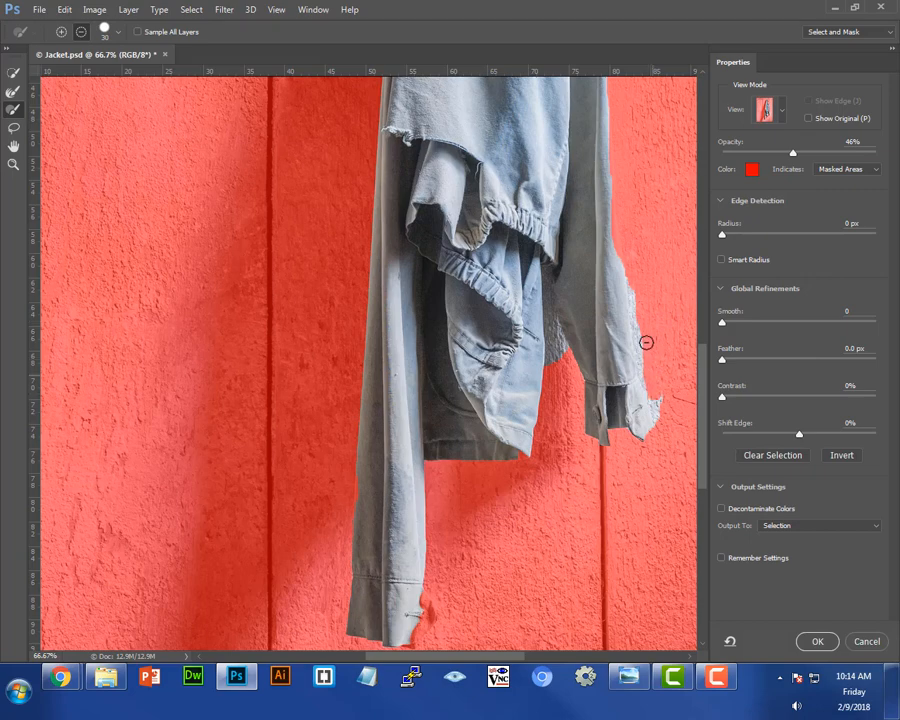
{"action": "mouse_move", "coordinate": [635, 281]}
{"action": "left_mouse_down"}
{"action": "mouse_move", "coordinate": [645, 376]}
{"action": "mouse_move", "coordinate": [661, 422]}
{"action": "mouse_move", "coordinate": [663, 399]}
{"action": "mouse_move", "coordinate": [661, 422]}
{"action": "mouse_move", "coordinate": [655, 410]}
{"action": "mouse_move", "coordinate": [653, 420]}
{"action": "mouse_move", "coordinate": [660, 425]}
{"action": "left_mouse_up"}
{"action": "mouse_move", "coordinate": [562, 358]}
{"action": "left_mouse_down"}
{"action": "mouse_move", "coordinate": [553, 321]}
{"action": "mouse_move", "coordinate": [560, 344]}
{"action": "left_mouse_up"}
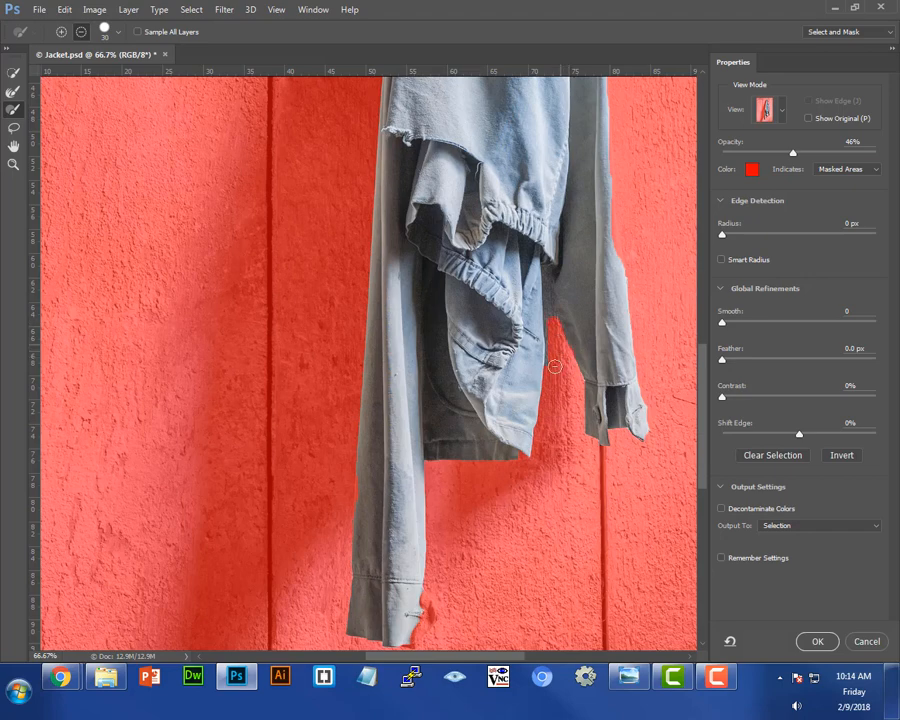
In add mode, paint the missing edges of the right sleeve and the left sleeve's cuff back into the selection
{"action": "left_click", "coordinate": [61, 32]}
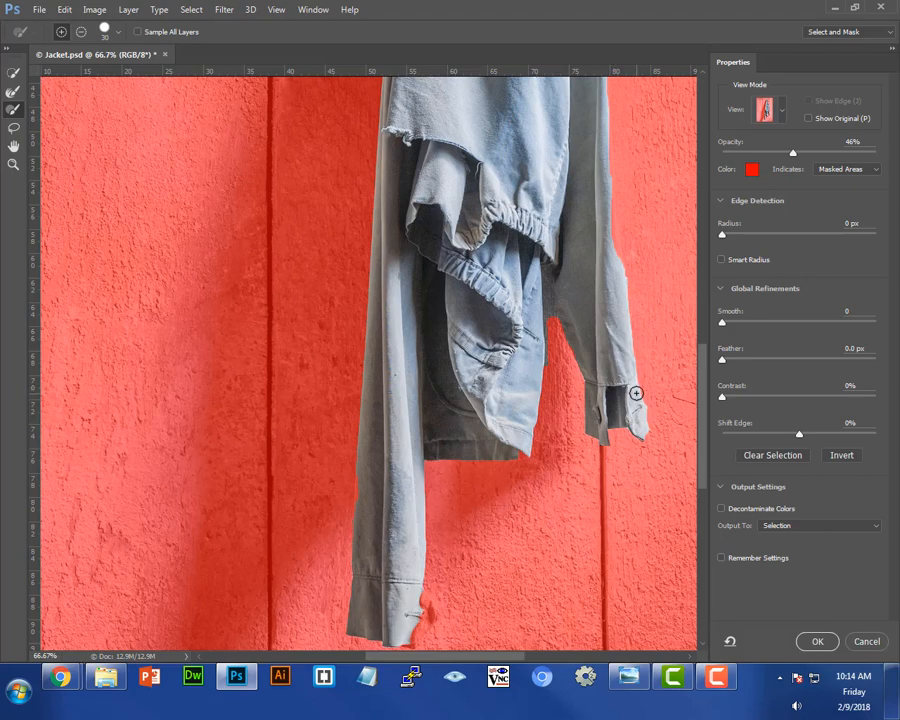
{"action": "left_click_drag", "start_coordinate": [602, 189], "coordinate": [611, 247]}
{"action": "scroll", "coordinate": [436, 439], "scroll_direction": "down", "scroll_amount": 5}
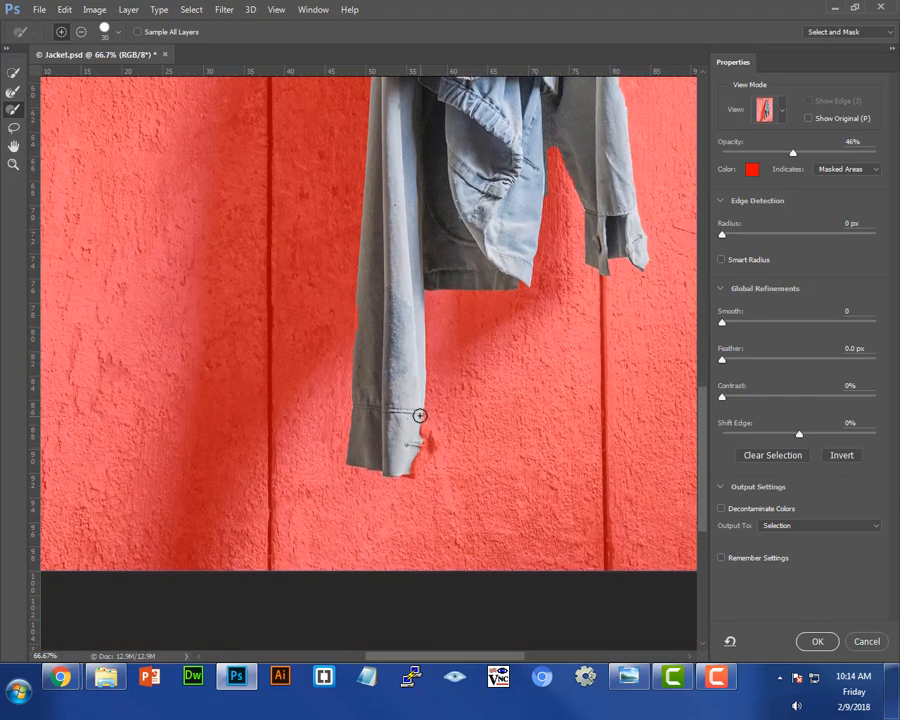
{"action": "mouse_move", "coordinate": [422, 438]}
{"action": "left_mouse_down"}
{"action": "mouse_move", "coordinate": [412, 441]}
{"action": "mouse_move", "coordinate": [412, 465]}
{"action": "mouse_move", "coordinate": [420, 452]}
{"action": "mouse_move", "coordinate": [408, 468]}
{"action": "mouse_move", "coordinate": [416, 440]}
{"action": "left_mouse_up"}
Subtract the remaining wall in the upper gap between the right sleeve and the jacket body with a 16 px brush
{"action": "left_click_drag", "start_coordinate": [707, 452], "coordinate": [707, 261]}
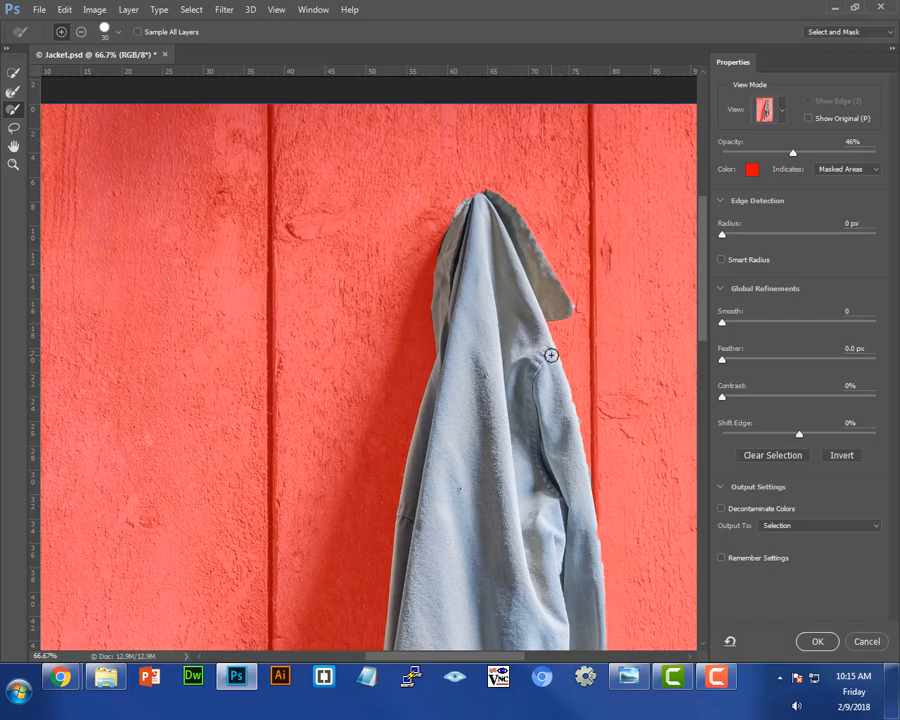
{"action": "key", "text": "h"}
{"action": "left_click_drag", "start_coordinate": [532, 366], "coordinate": [510, 494]}
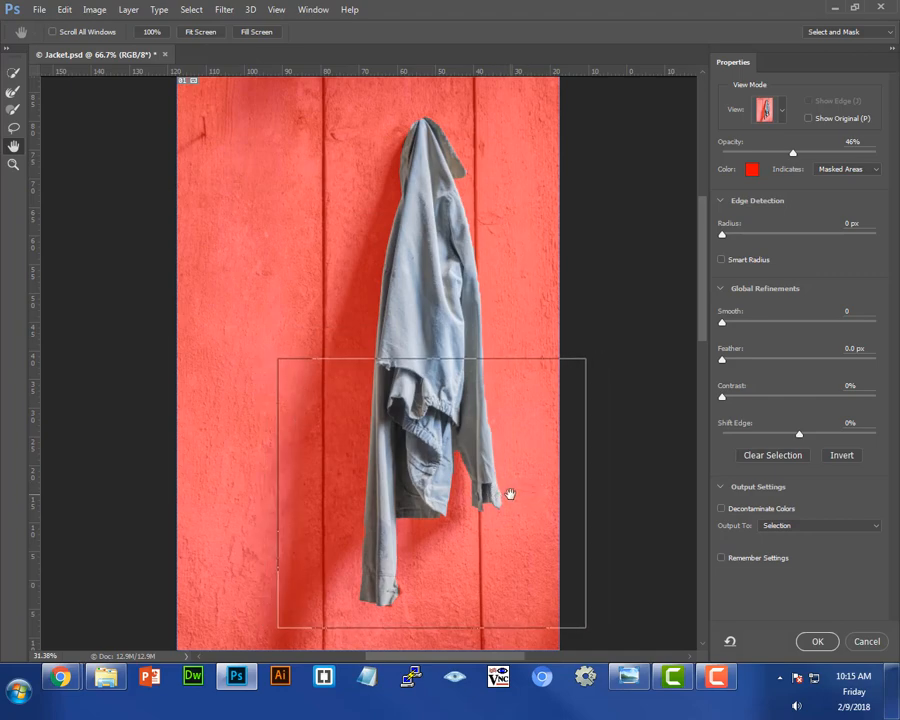
{"action": "left_click_drag", "start_coordinate": [510, 494], "coordinate": [510, 493]}
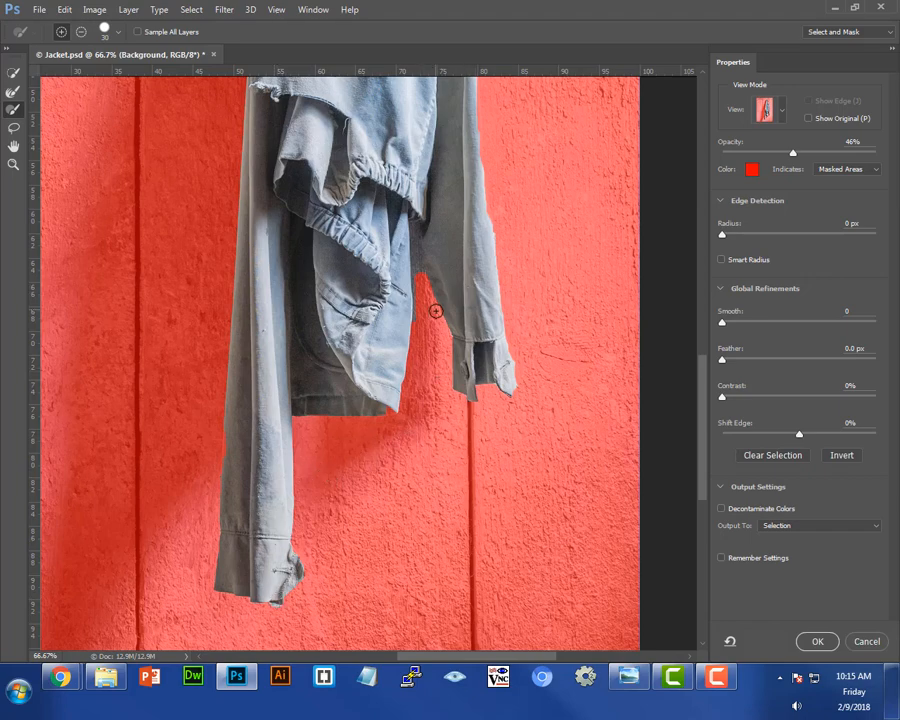
{"action": "left_click", "coordinate": [81, 31]}
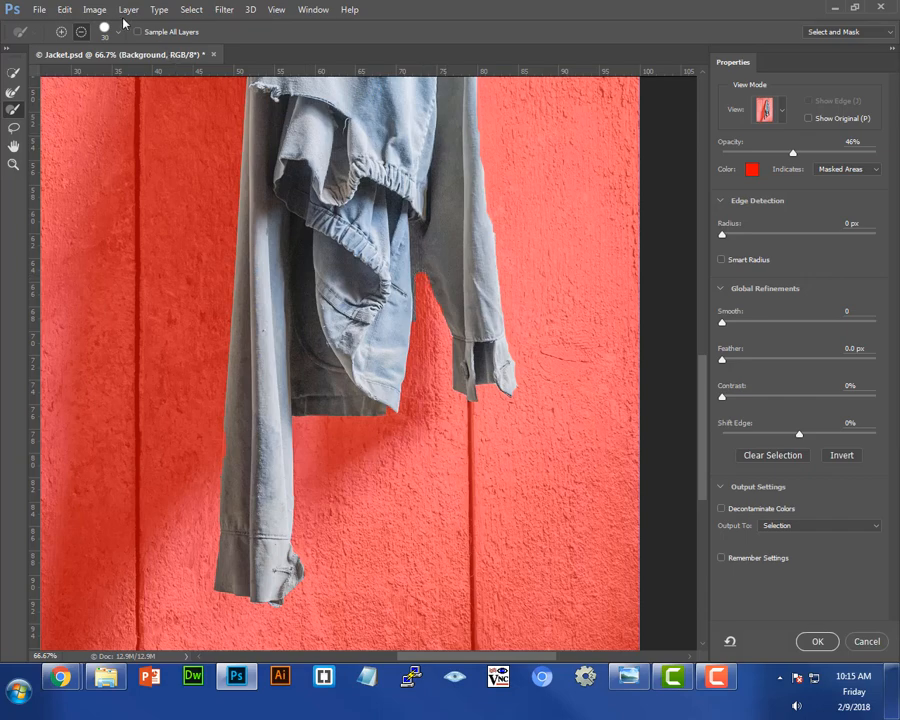
{"action": "left_click", "coordinate": [121, 36]}
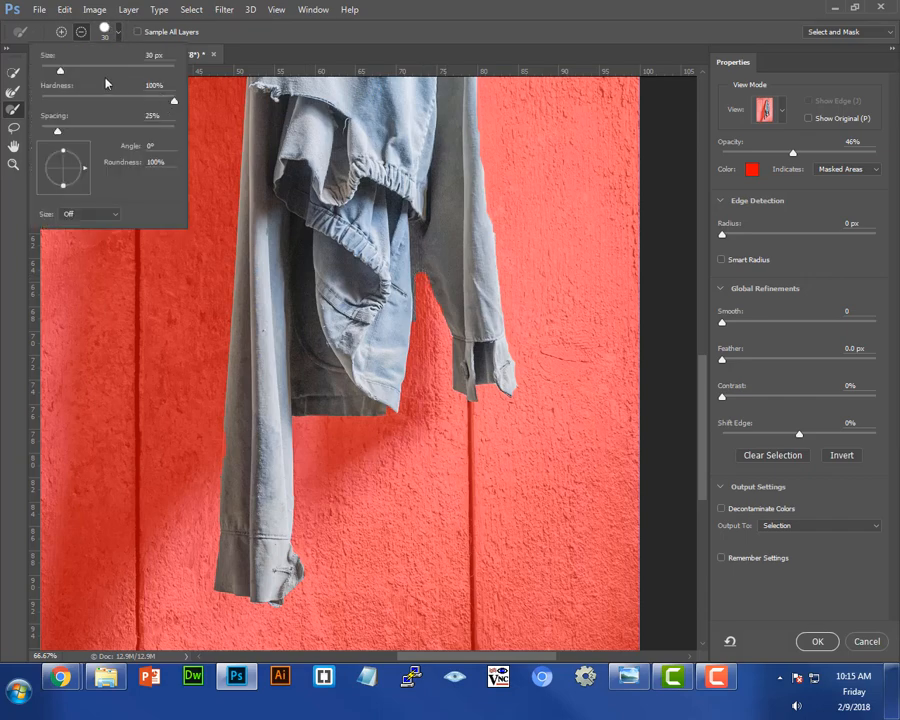
{"action": "left_click_drag", "start_coordinate": [68, 76], "coordinate": [53, 75]}
{"action": "left_click", "coordinate": [419, 273]}
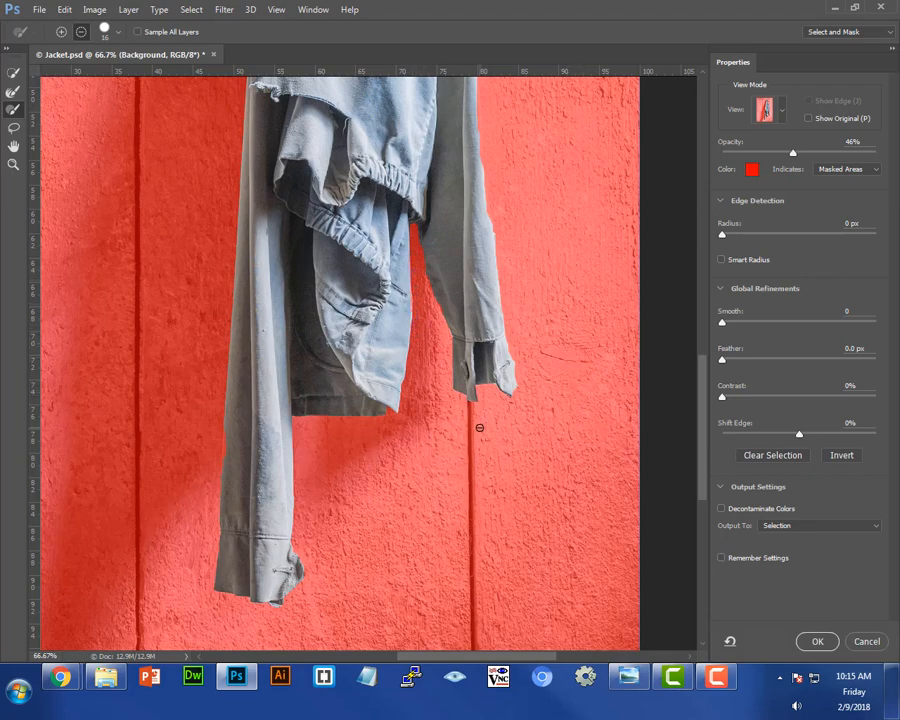
Output the refined jacket edges as a Selection and apply Select and Mask
{"action": "key", "text": "ctrl+0"}
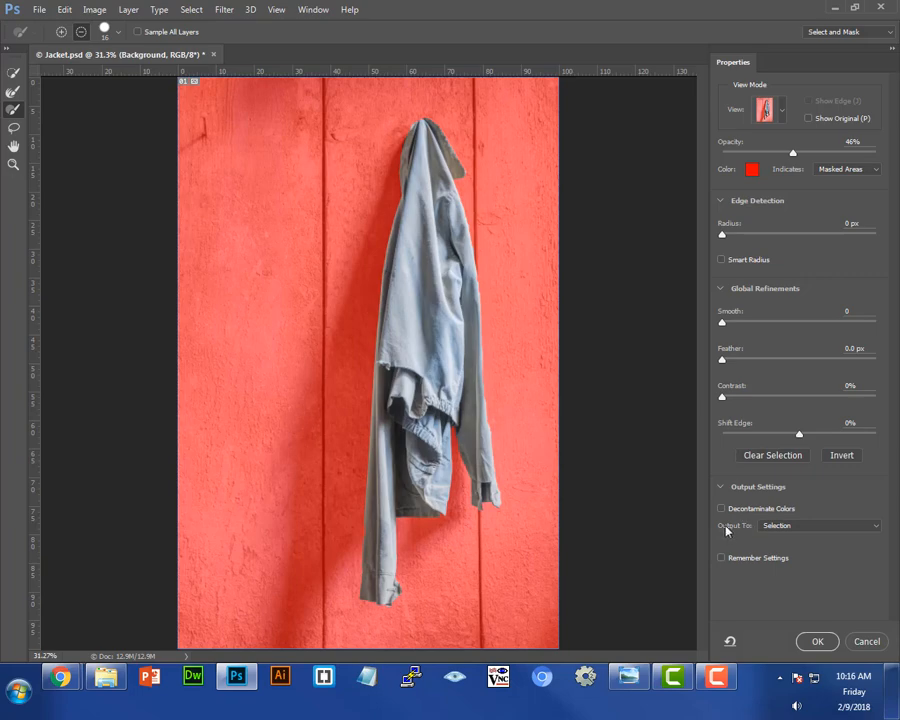
{"action": "left_click", "coordinate": [876, 526]}
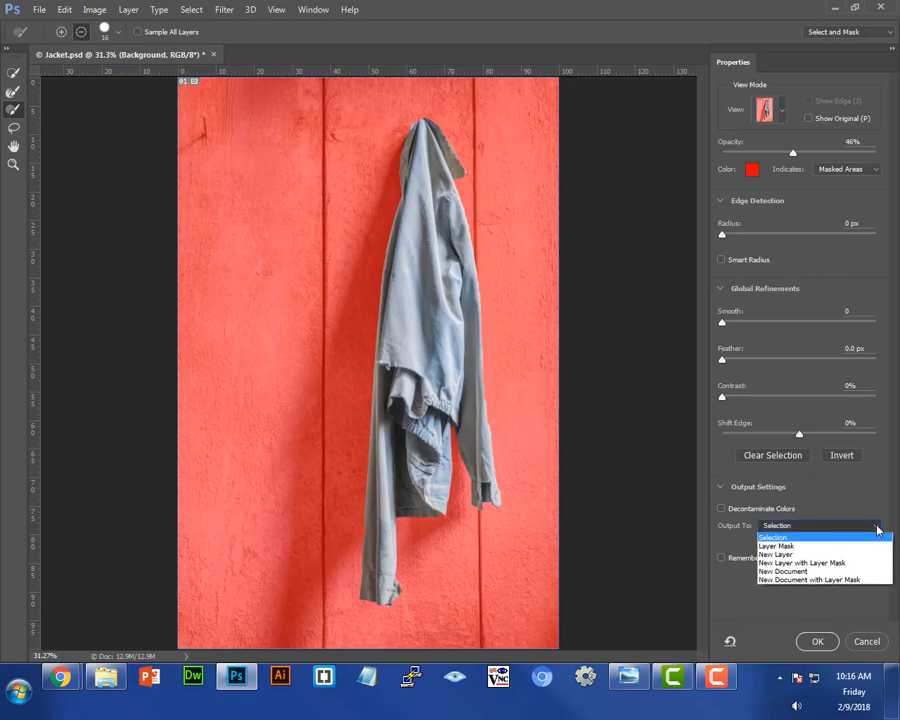
{"action": "left_click", "coordinate": [789, 534]}
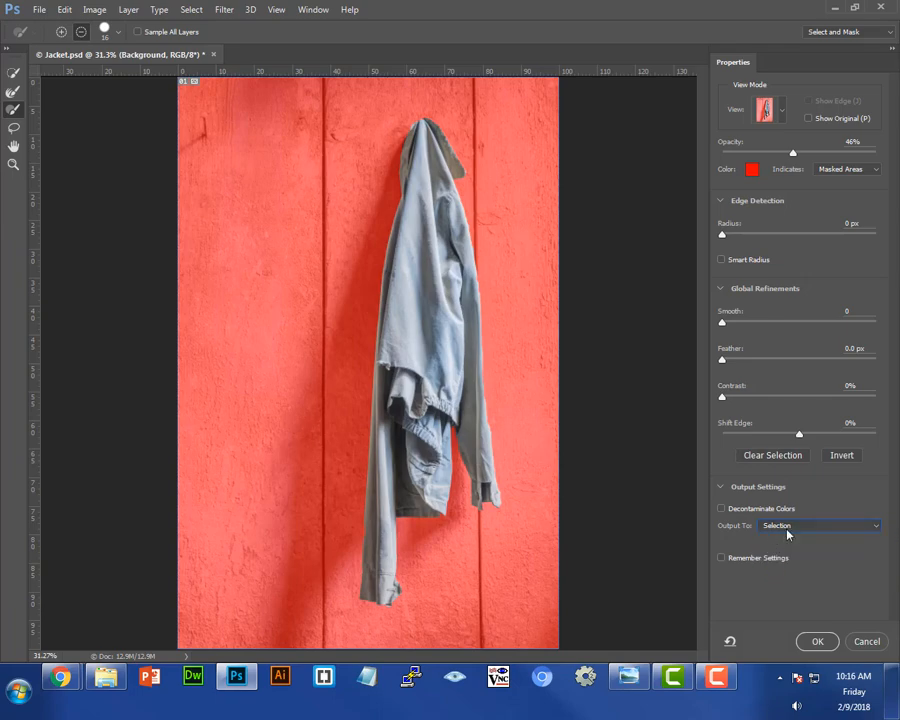
{"action": "left_click", "coordinate": [818, 642]}
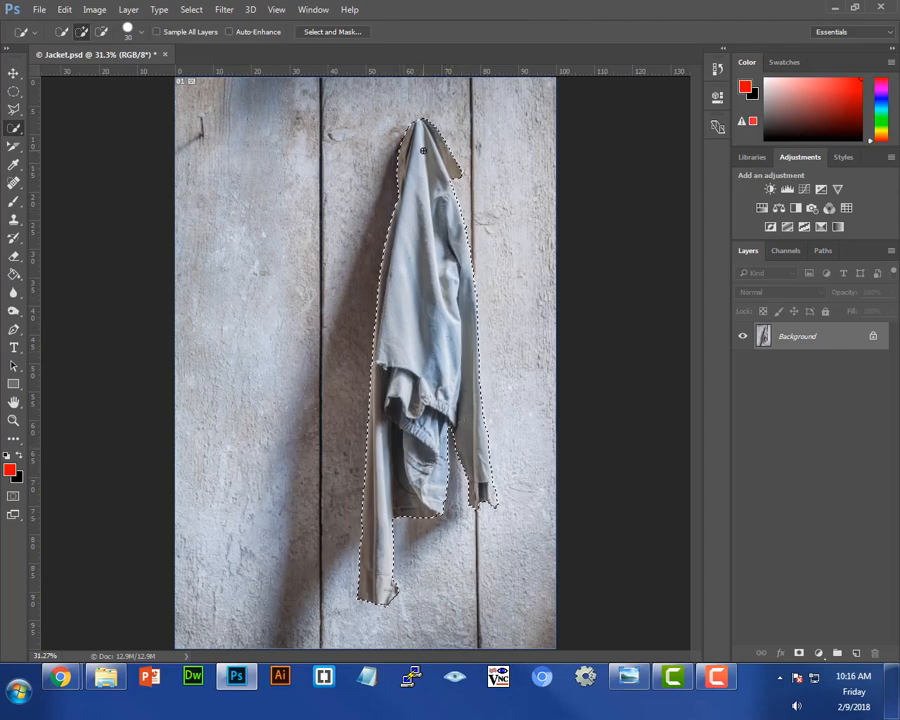
Add a Hue/Saturation adjustment layer masked to the jacket, enable Colorize and set the hue to 239
{"action": "left_click", "coordinate": [764, 210]}
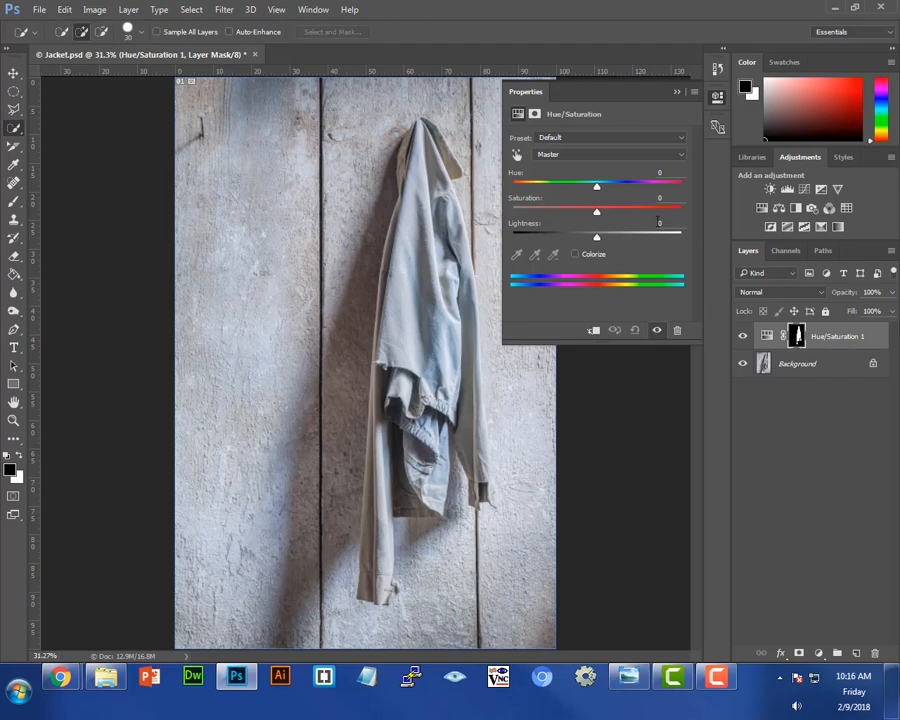
{"action": "left_click", "coordinate": [575, 255]}
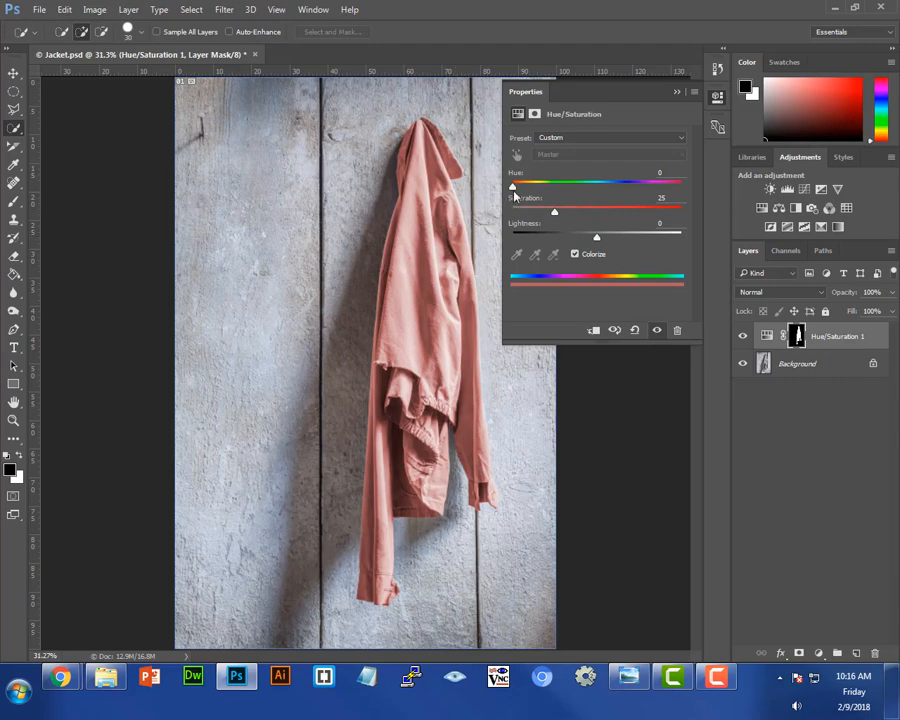
{"action": "left_click_drag", "start_coordinate": [513, 189], "coordinate": [624, 188]}
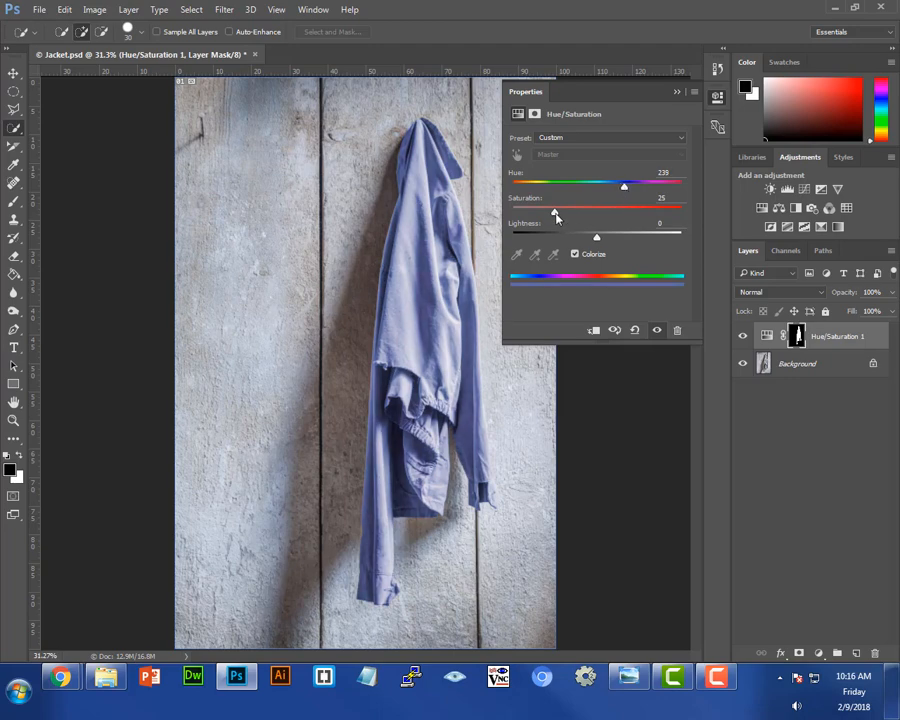
Raise the jacket's saturation to about 45, lower its lightness slightly and close the adjustment's properties
{"action": "left_click_drag", "start_coordinate": [554, 211], "coordinate": [586, 217]}
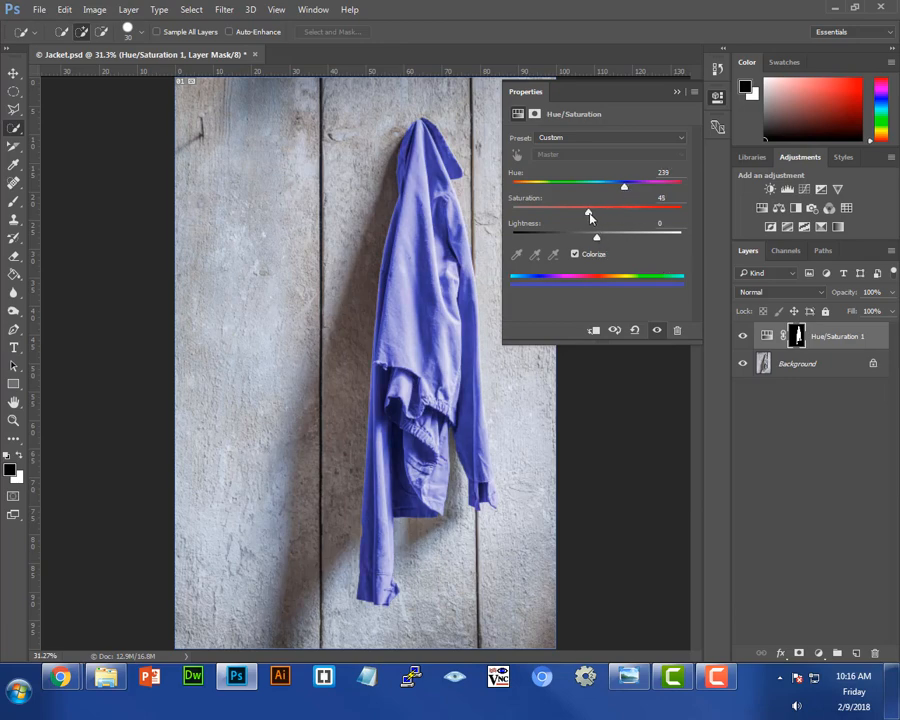
{"action": "left_click_drag", "start_coordinate": [585, 217], "coordinate": [584, 218]}
{"action": "mouse_move", "coordinate": [598, 240]}
{"action": "left_mouse_down"}
{"action": "mouse_move", "coordinate": [607, 241]}
{"action": "mouse_move", "coordinate": [595, 238]}
{"action": "left_mouse_up"}
{"action": "left_click", "coordinate": [677, 93]}
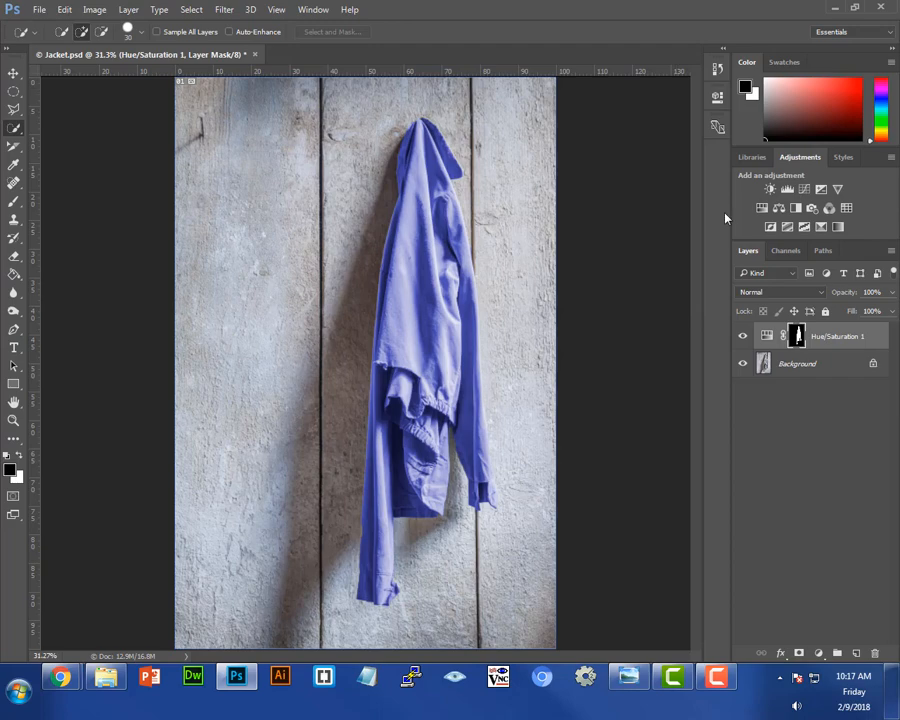